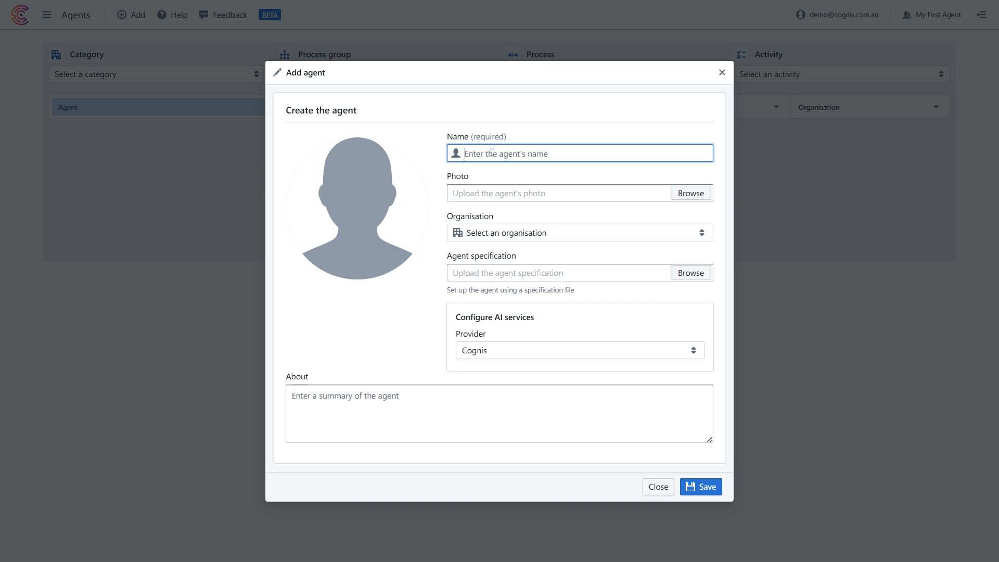
# Step: Create an agent named "Extract Clauses" for organisation ACME with the summary "Extracts clauses from a contract." and save it
pyautogui.write('Extract Cl')
pyautogui.write('auses')
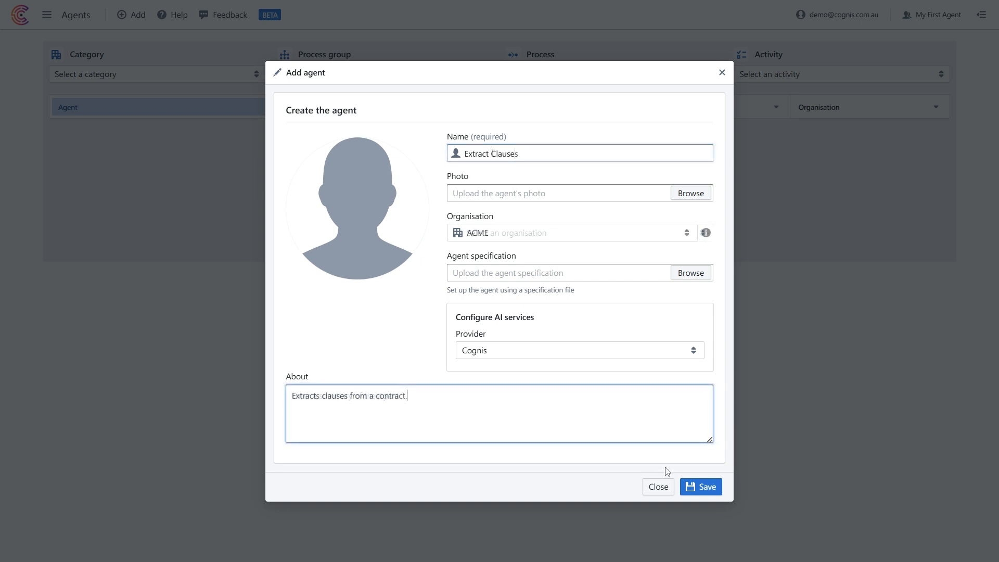
pyautogui.click(700, 487)
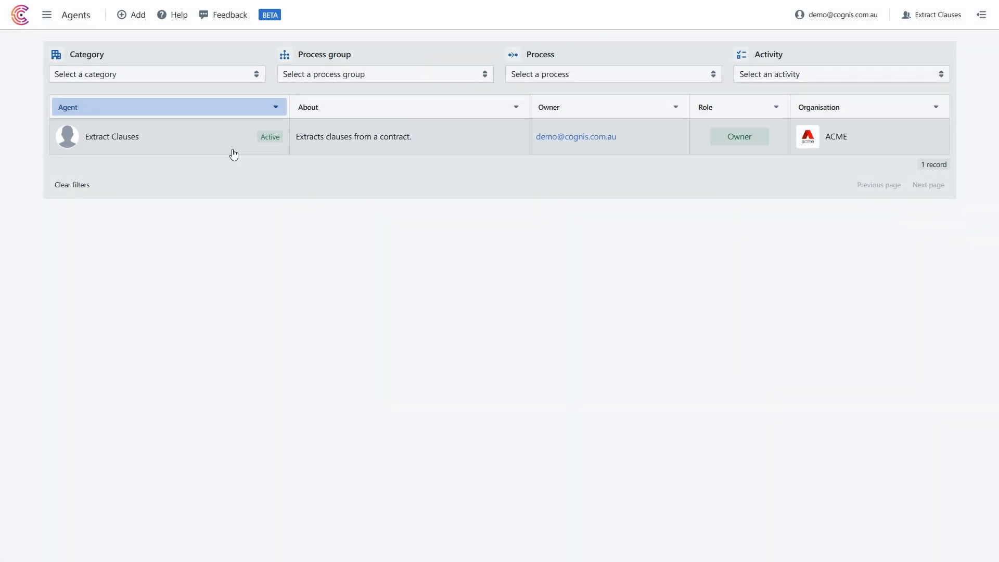
# Step: Open the Extract Clauses agent and save gpt-4o-mini as its chat model and text-embedding-ada-002 as its embedding model
pyautogui.click(233, 153)
pyautogui.click(233, 150)
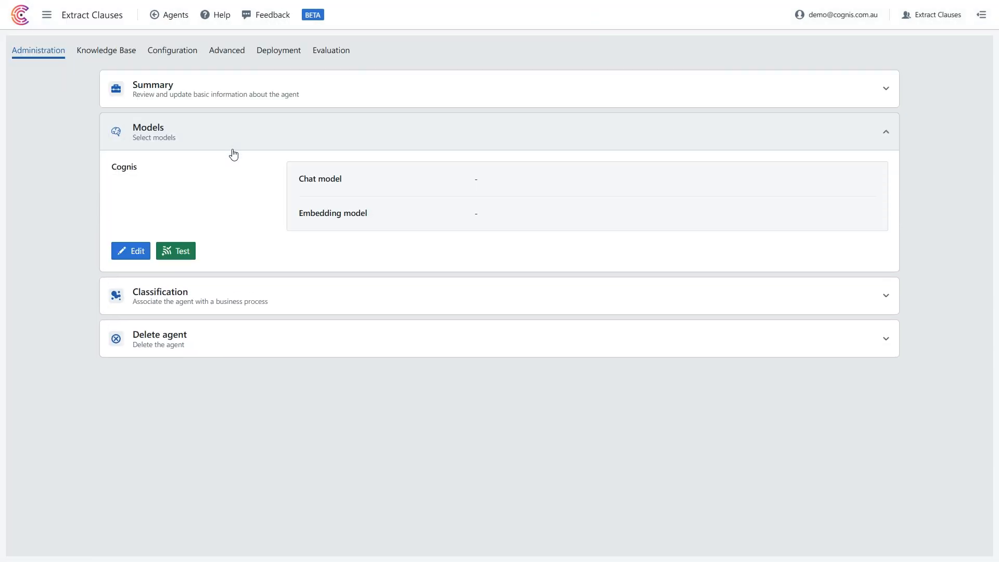
pyautogui.click(136, 252)
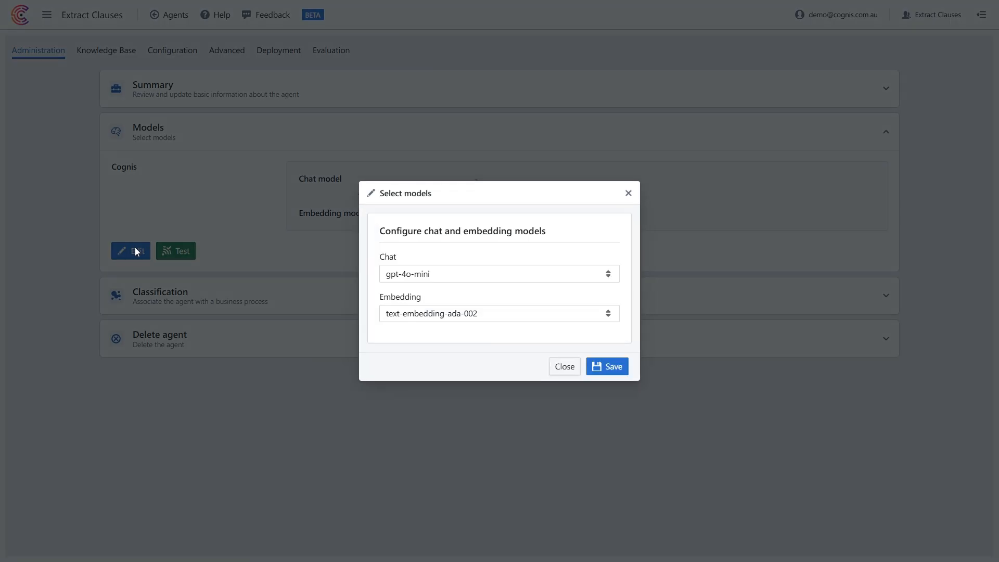
pyautogui.click(609, 367)
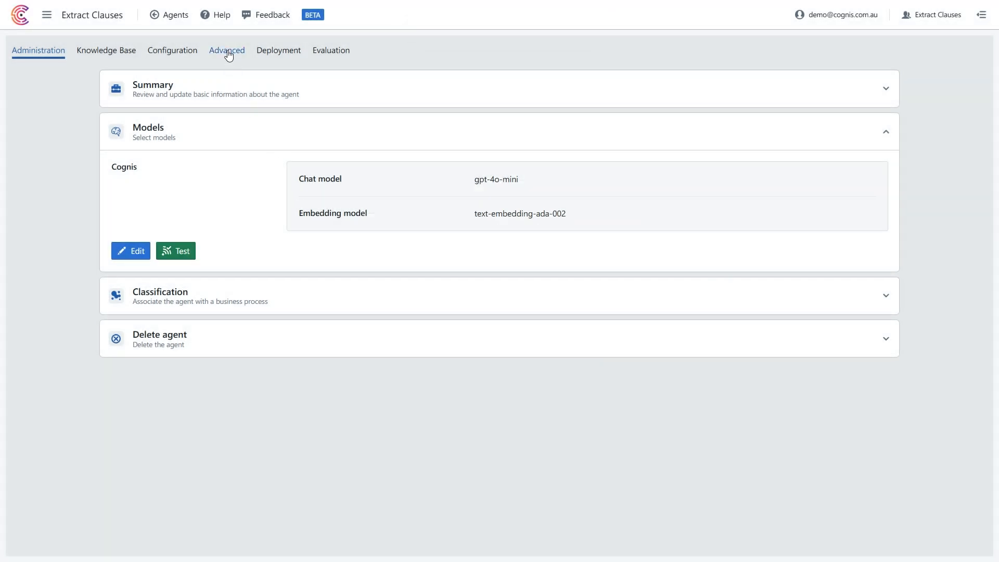
# Step: Edit the agent's advanced settings and change its agent type to Structured Output
pyautogui.click(228, 52)
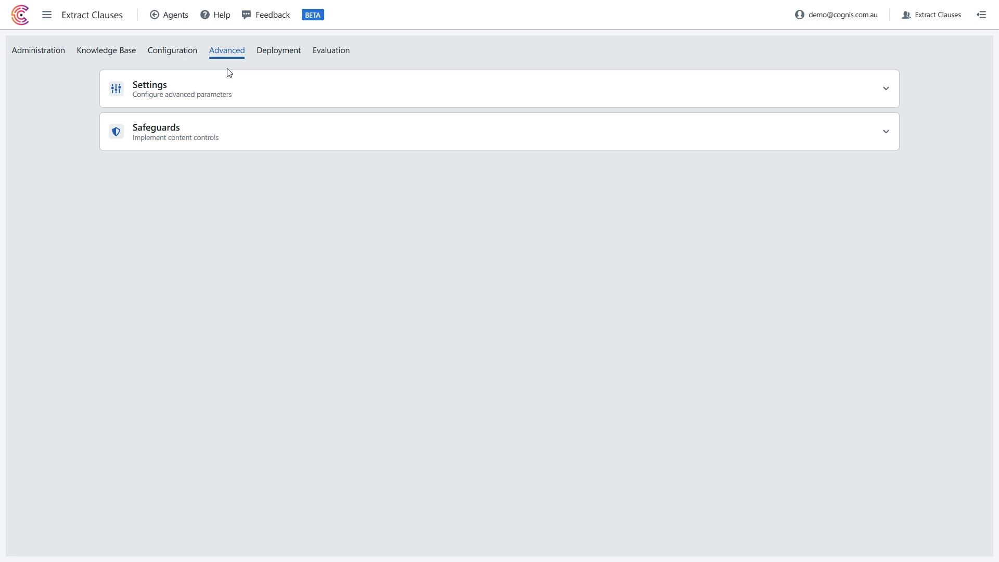
pyautogui.click(224, 86)
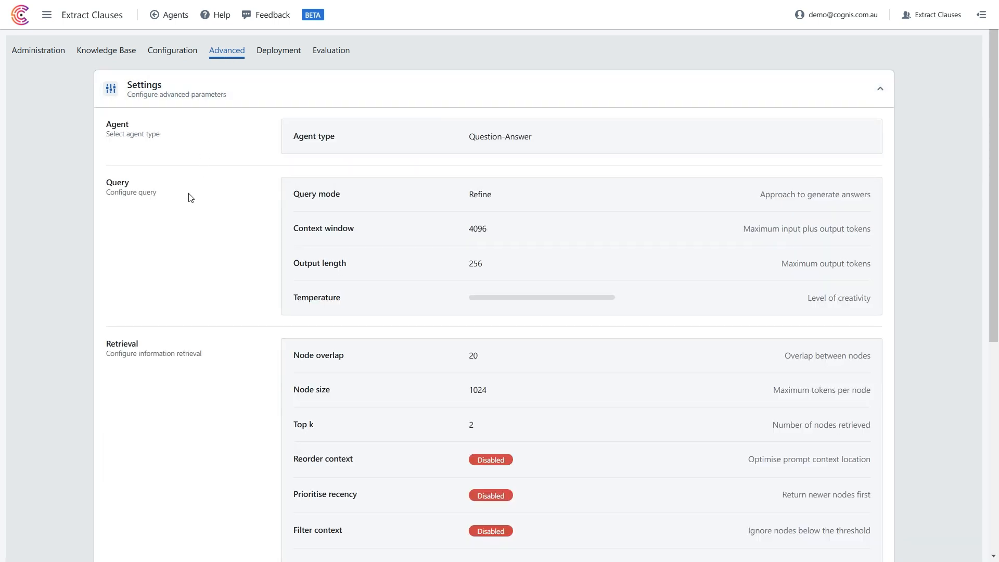
pyautogui.scroll(-7, 190, 198)
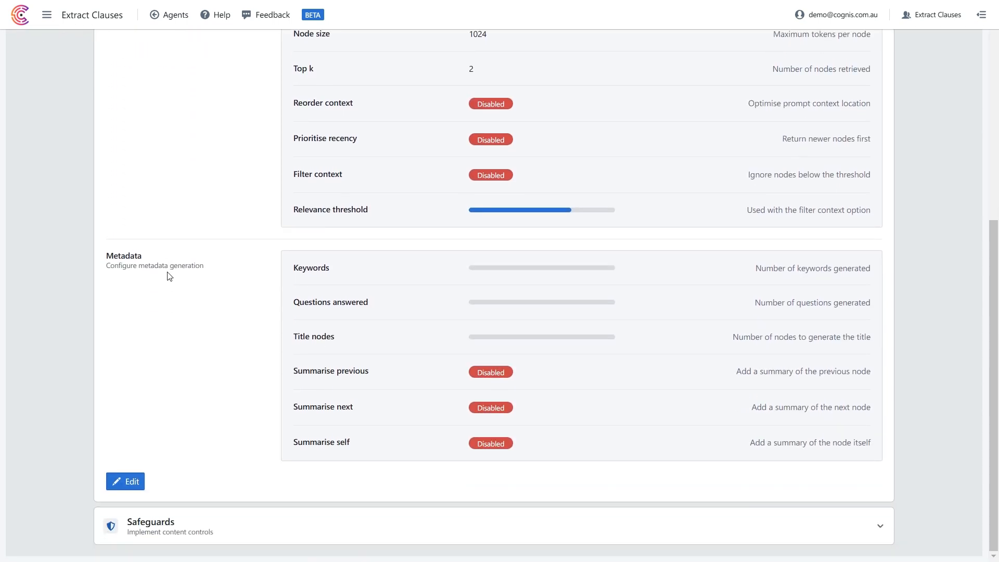
pyautogui.click(133, 489)
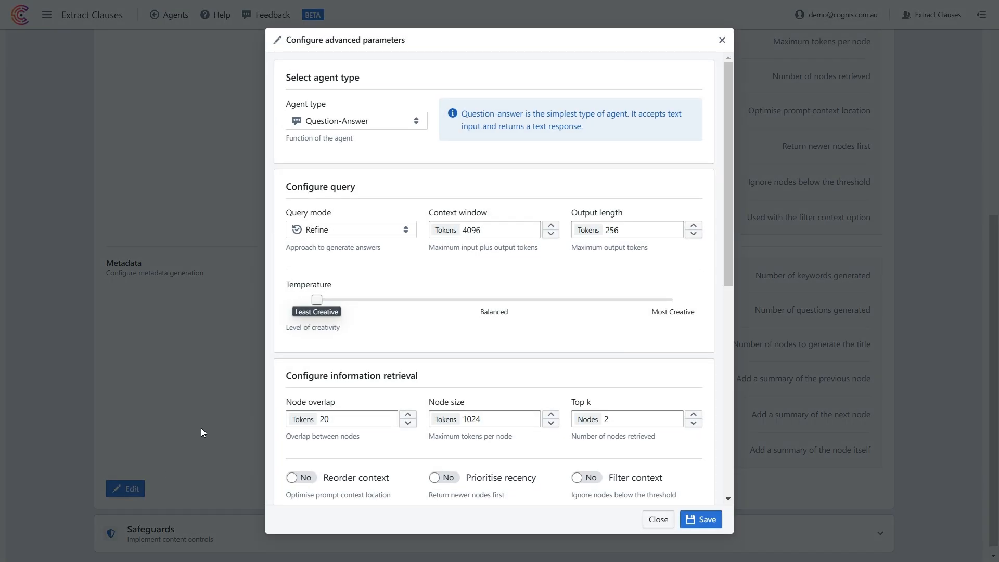
pyautogui.click(357, 123)
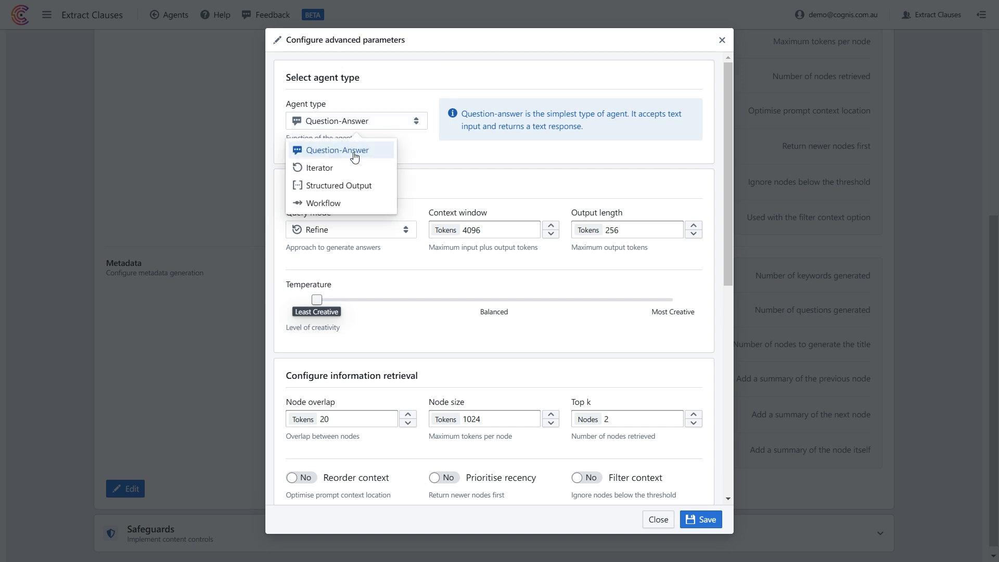
pyautogui.click(357, 188)
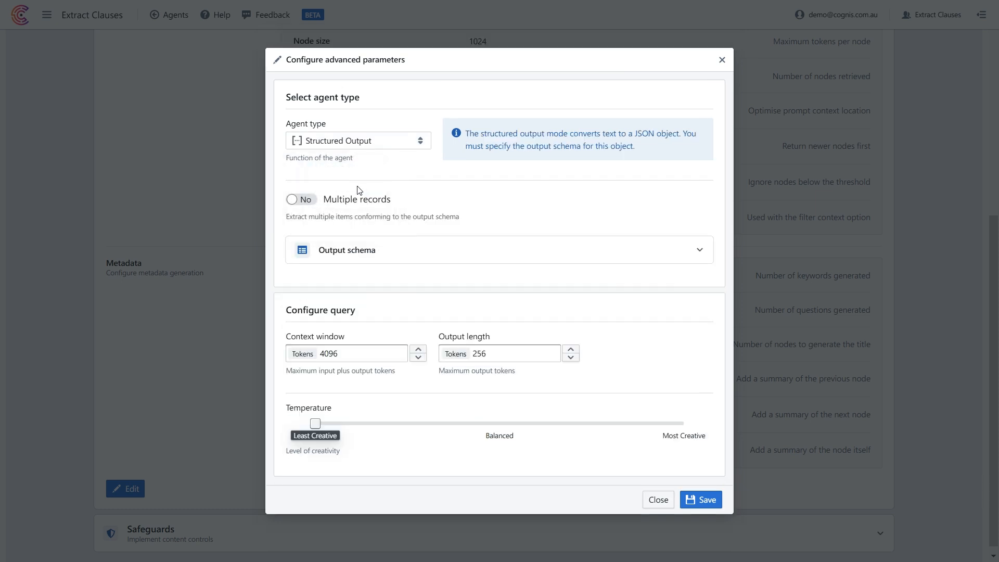
# Step: Enable multiple records and define the output schema as "Contractual Clause" with a String field "content" described as "the text in the clause"
pyautogui.click(316, 200)
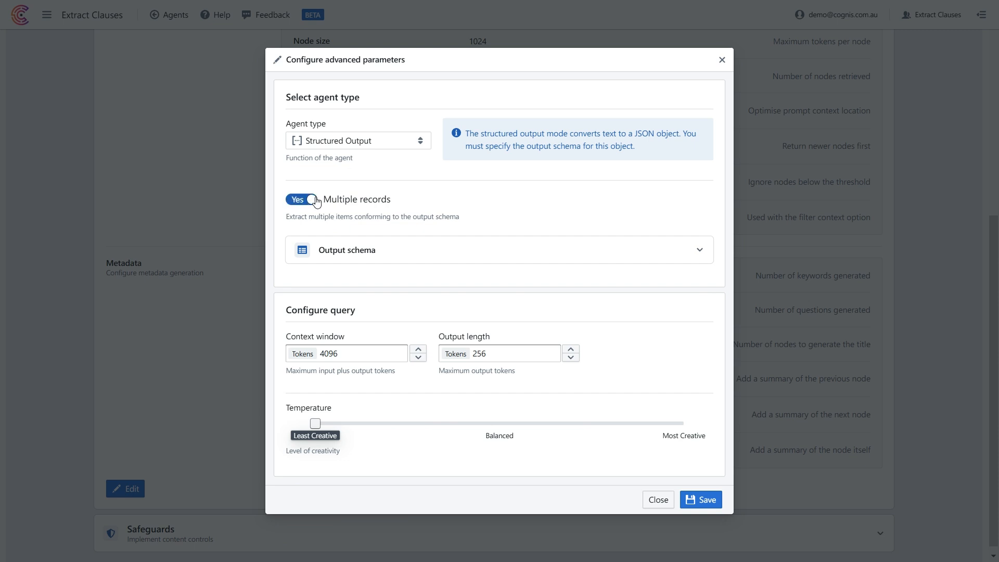
pyautogui.click(349, 251)
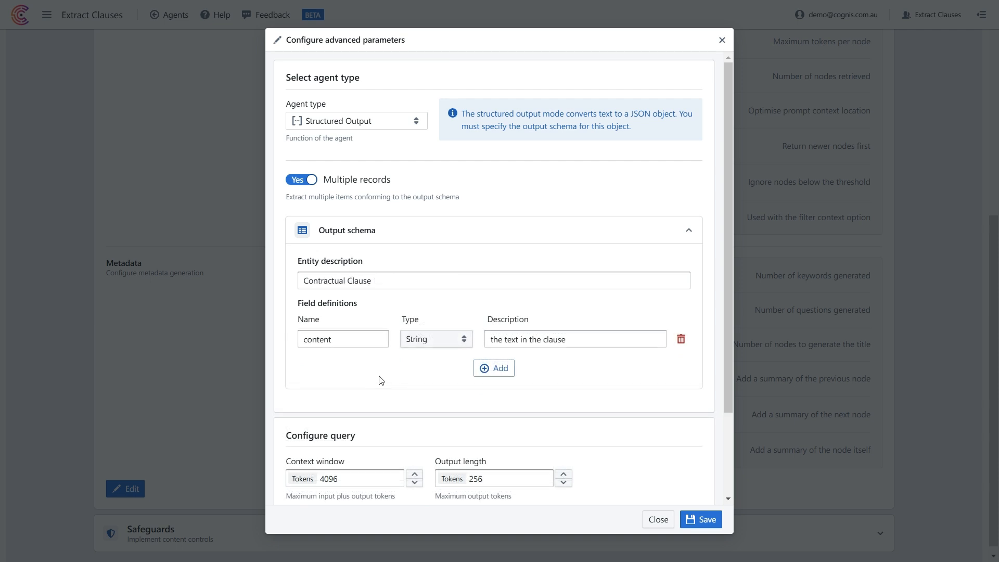
# Step: Set the context window to 128000 tokens and the output length to 4096 tokens, and save the advanced parameters
pyautogui.scroll(-2, 381, 380)
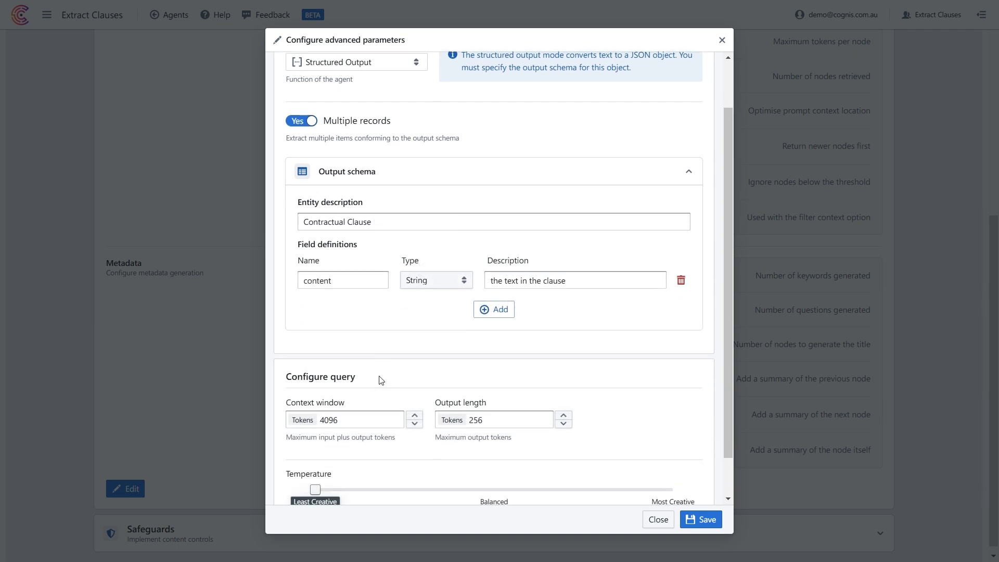
pyautogui.doubleClick(379, 373)
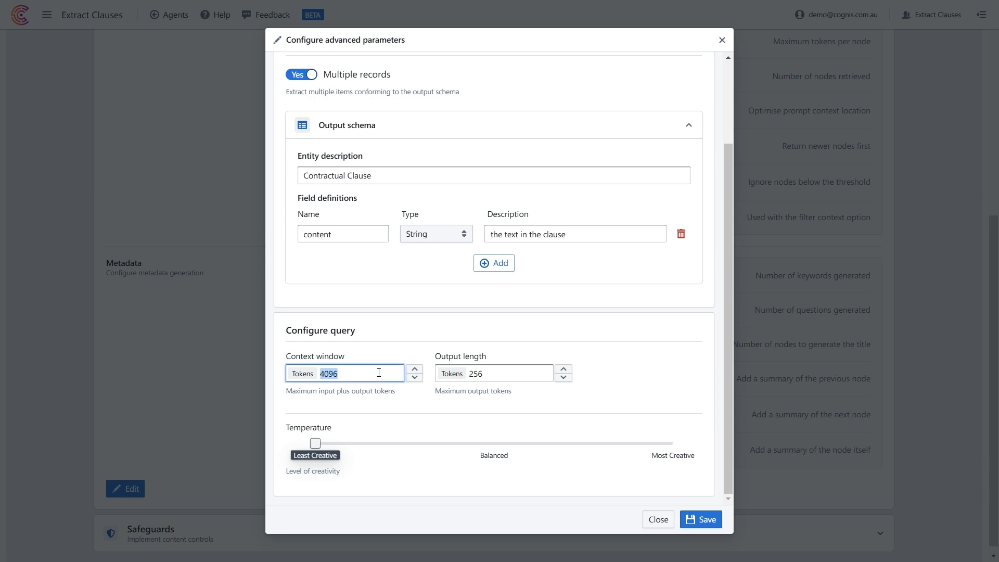
pyautogui.write('128000')
pyautogui.press('Tab')
pyautogui.press('Tab')
pyautogui.press('Tab')
pyautogui.write('4096')
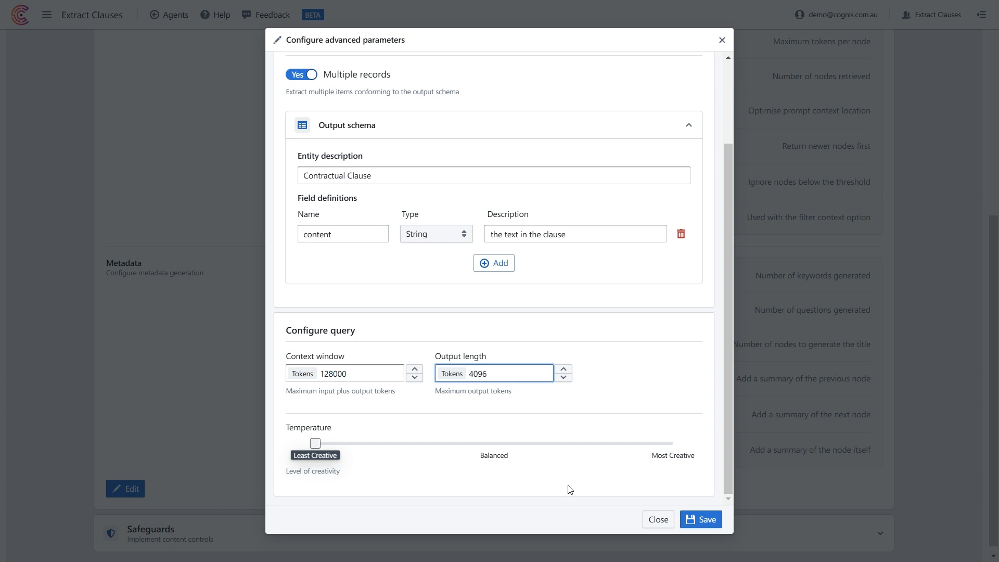
pyautogui.click(698, 519)
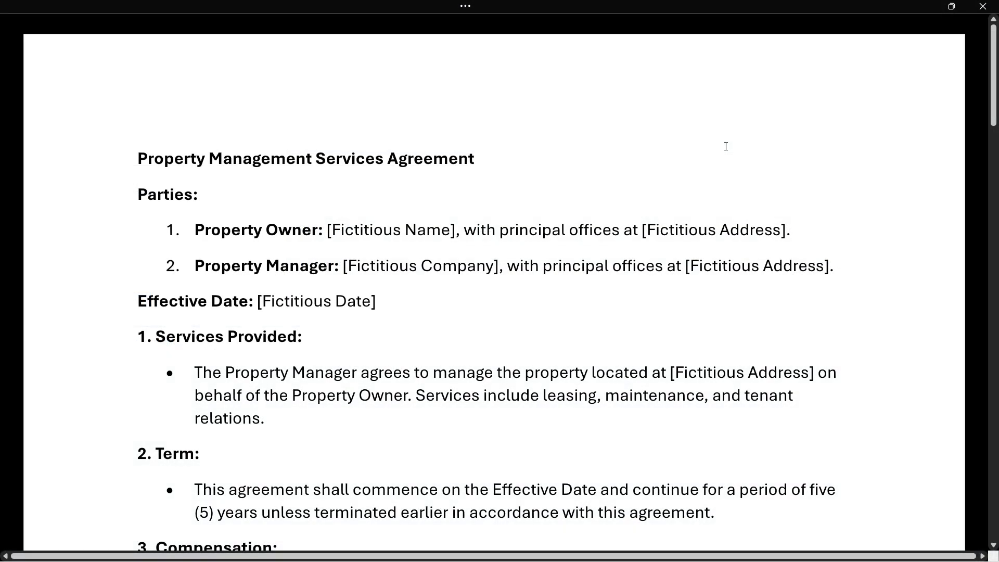
# Step: Review the Property Management Services Agreement and submit its full text to the Extract Clauses agent's chat
pyautogui.scroll(-3, 726, 146)
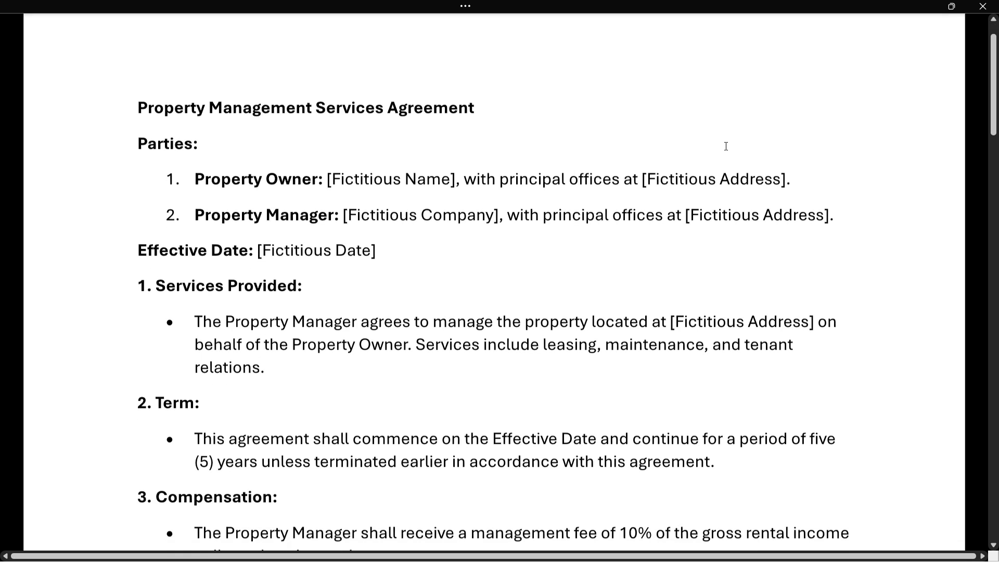
pyautogui.scroll(-4, 726, 146)
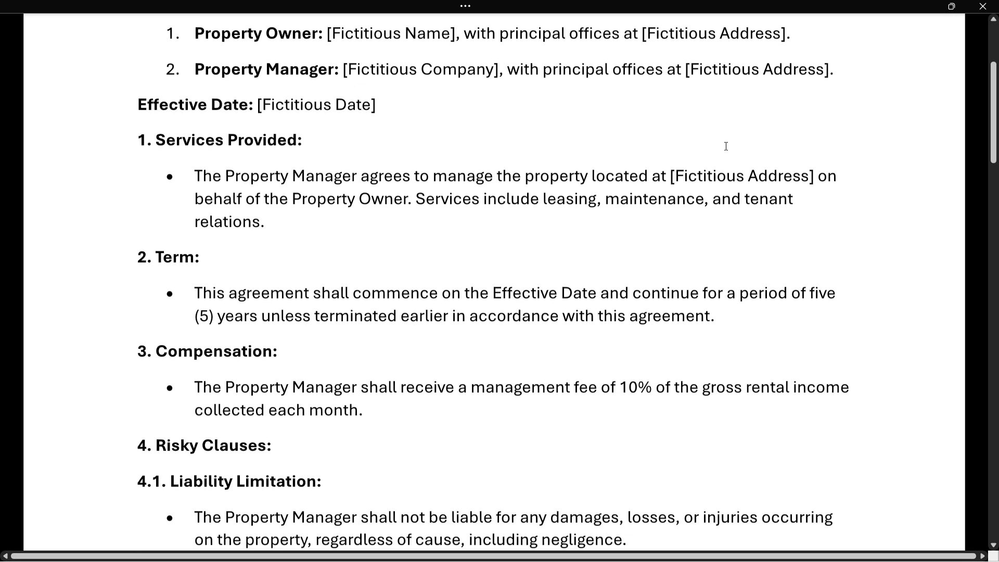
pyautogui.scroll(-3, 726, 146)
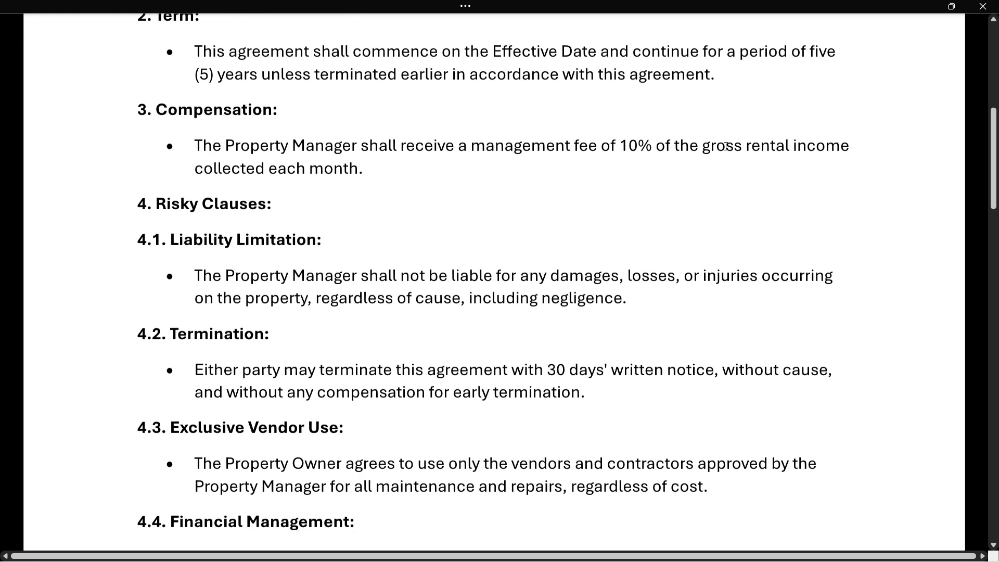
pyautogui.scroll(-5, 726, 146)
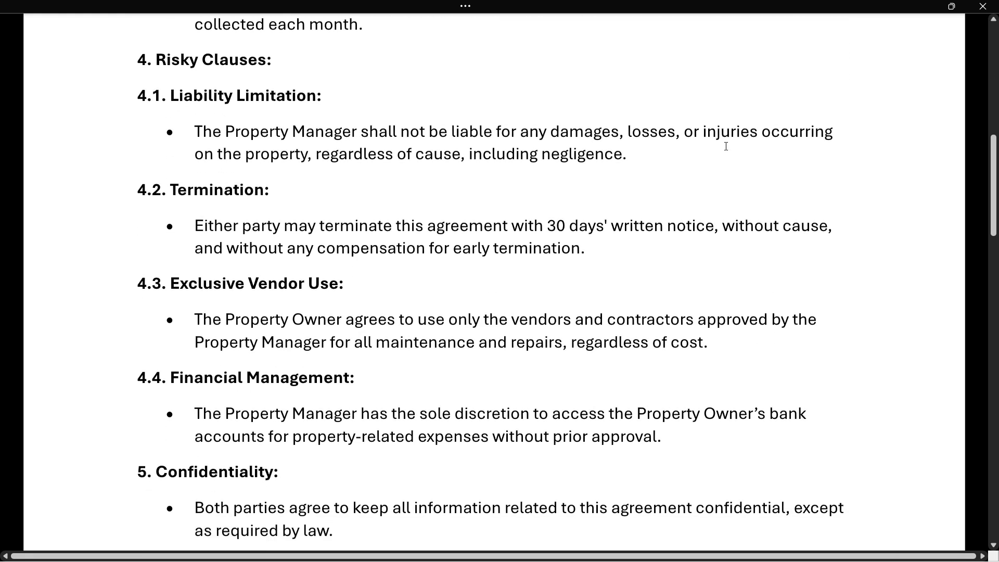
pyautogui.scroll(-5, 726, 146)
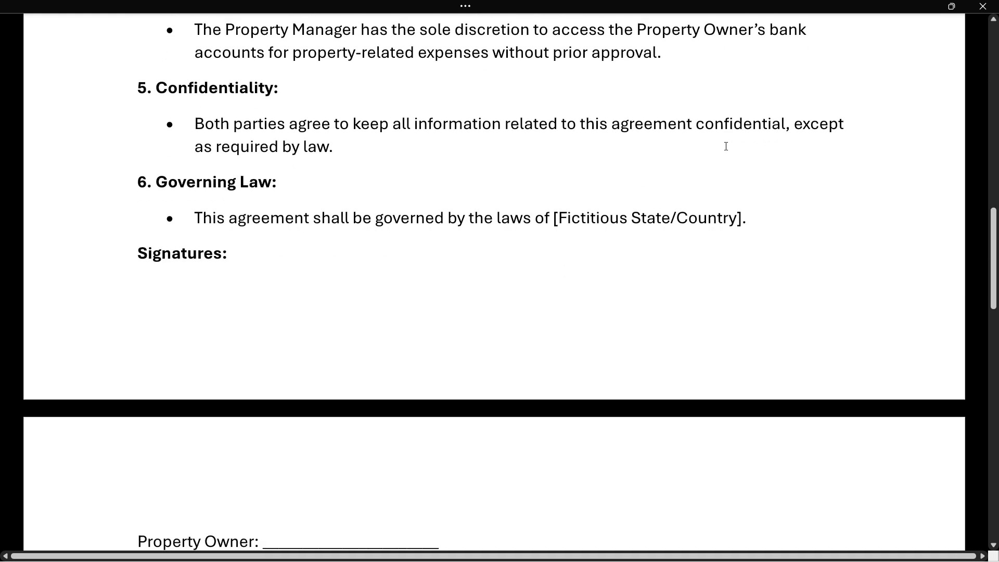
pyautogui.hotkey('ctrl', 'v')
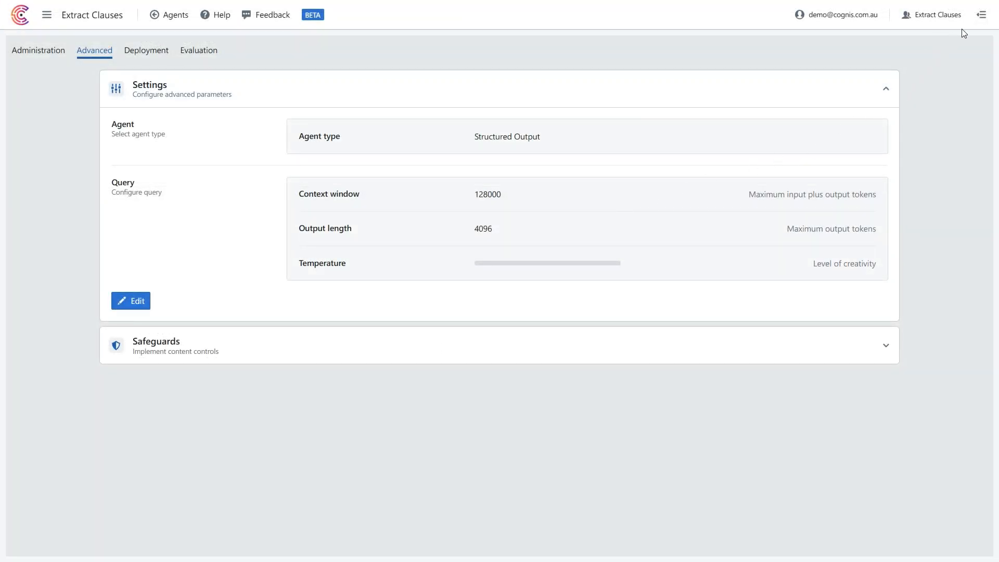
pyautogui.click(982, 14)
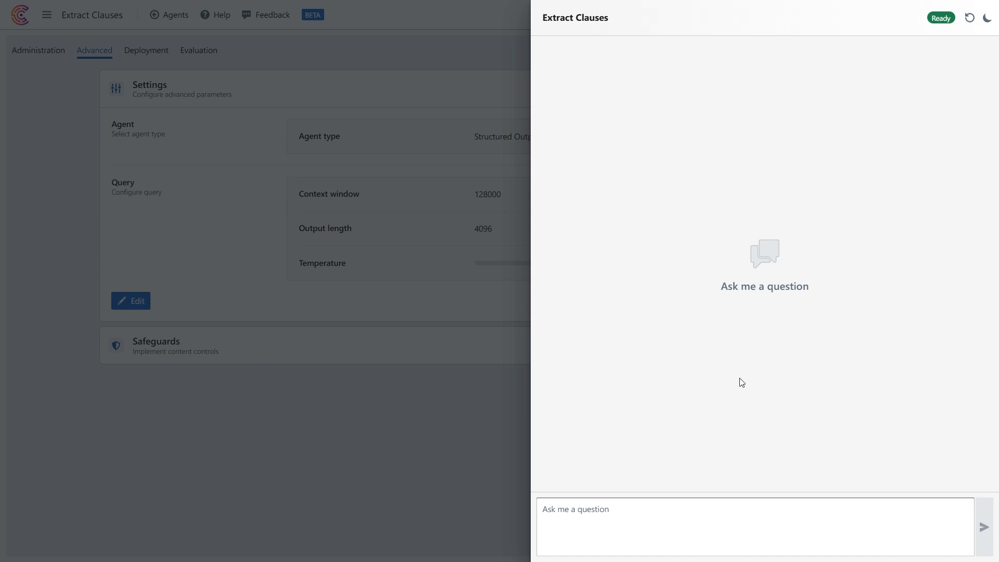
pyautogui.click(714, 521)
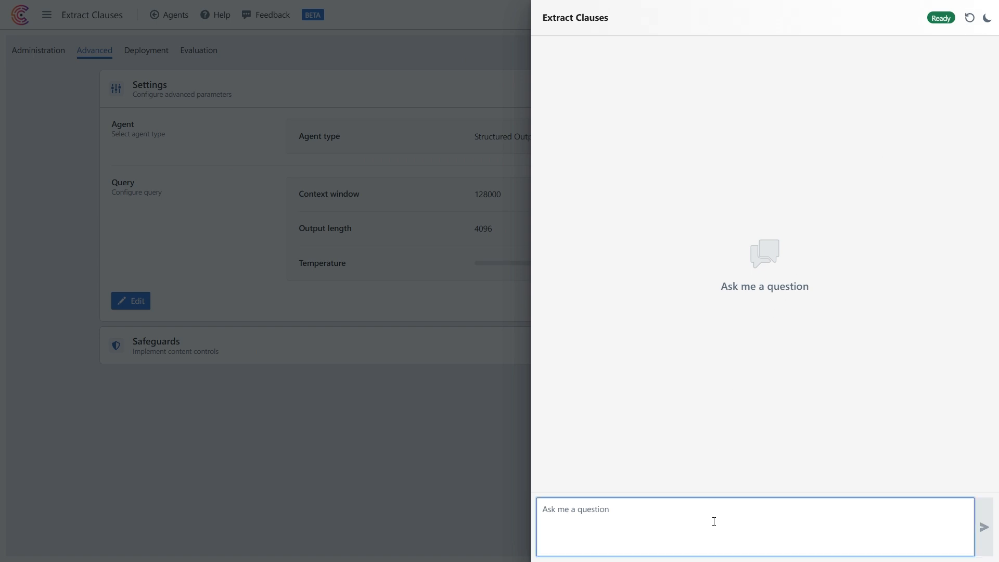
pyautogui.hotkey('ctrl', 'v')
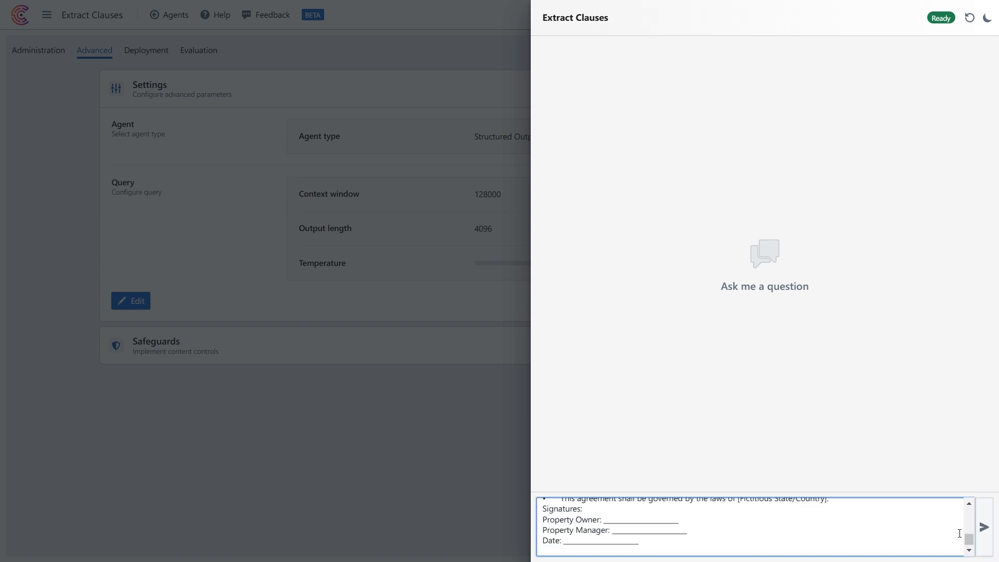
pyautogui.click(983, 527)
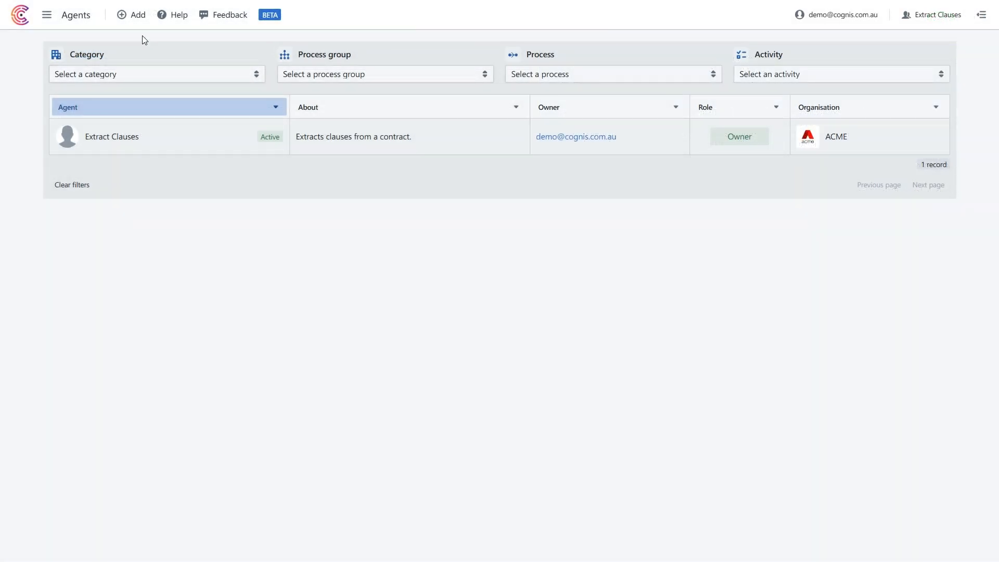
# Step: Create an agent named "Evaluate Clauses" for organisation ACME with the summary "Evaluates clauses using the specified risk framework." and save it
pyautogui.click(128, 17)
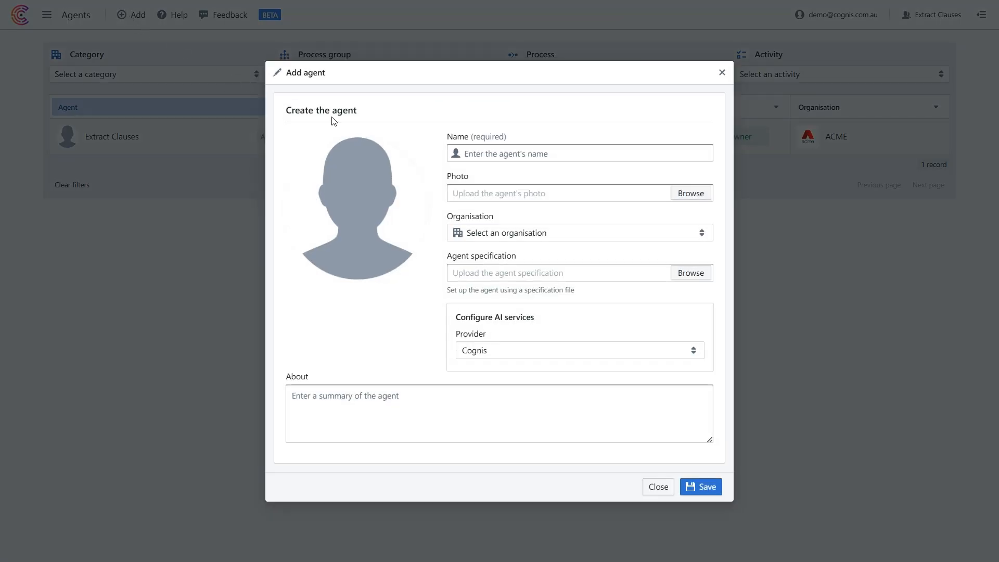
pyautogui.click(485, 152)
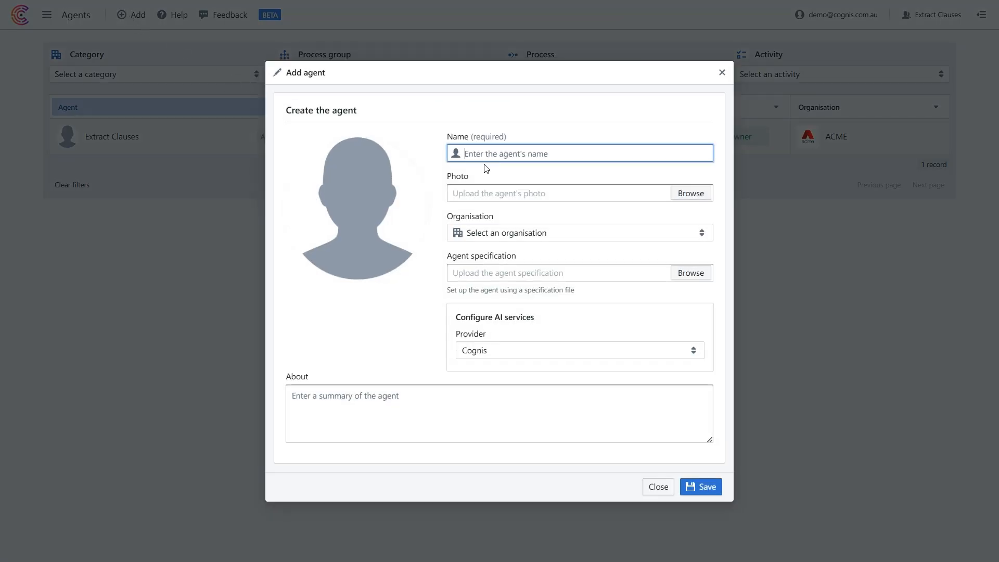
pyautogui.write('Ev')
pyautogui.write('aluate Clauses')
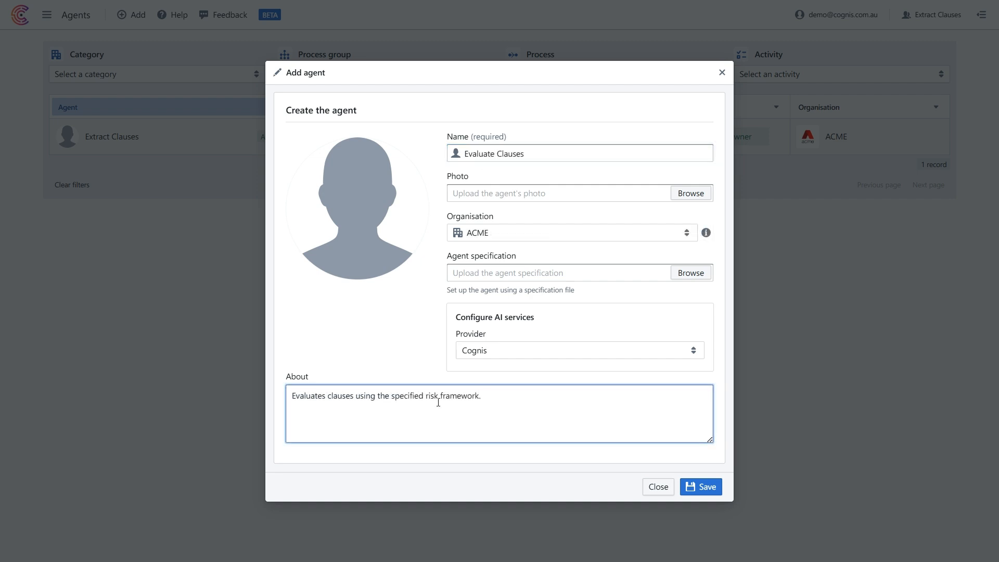
pyautogui.click(694, 490)
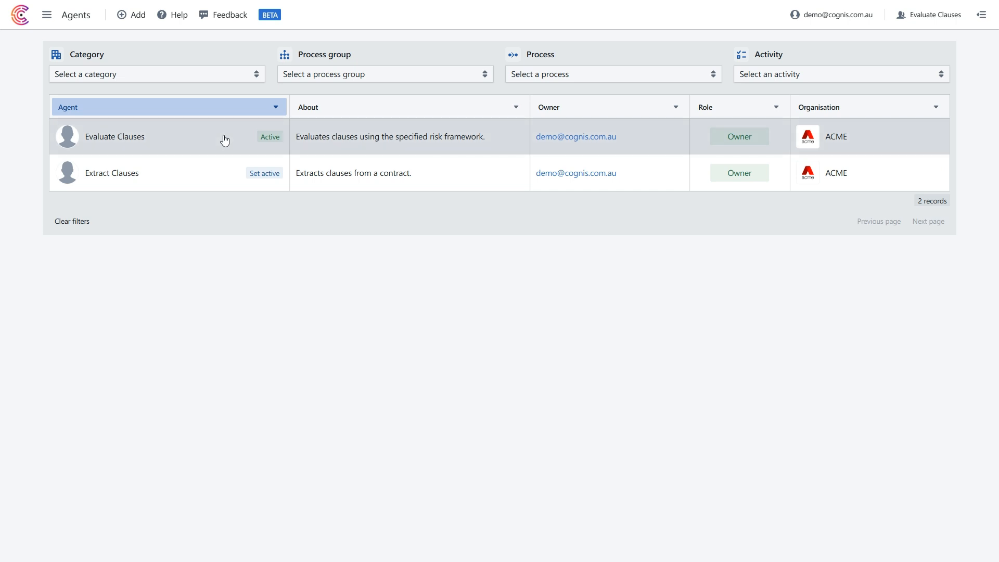
# Step: Open the Evaluate Clauses agent and save gpt-4o-mini as its chat model and text-embedding-ada-002 as its embedding model
pyautogui.click(224, 140)
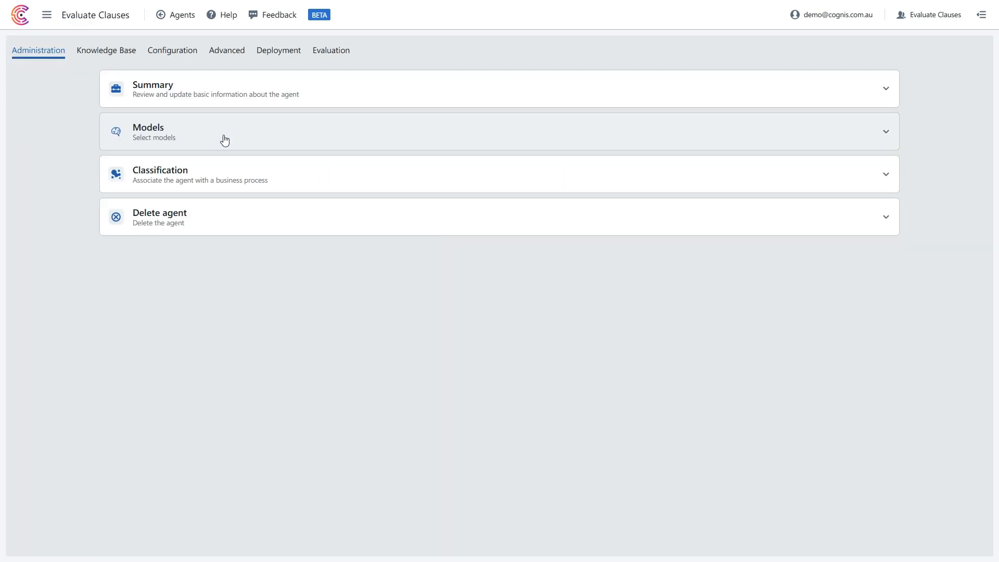
pyautogui.click(224, 140)
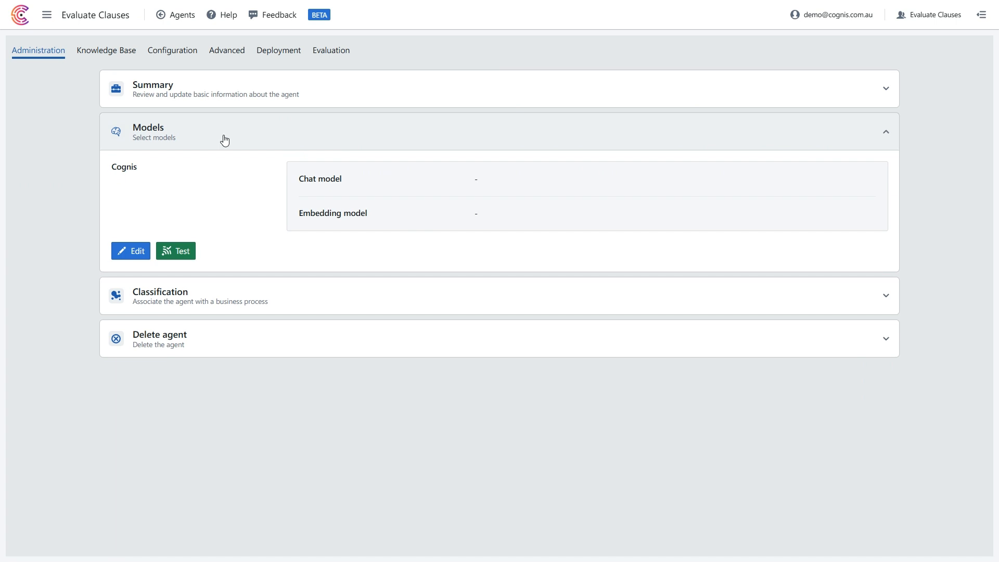
pyautogui.click(137, 251)
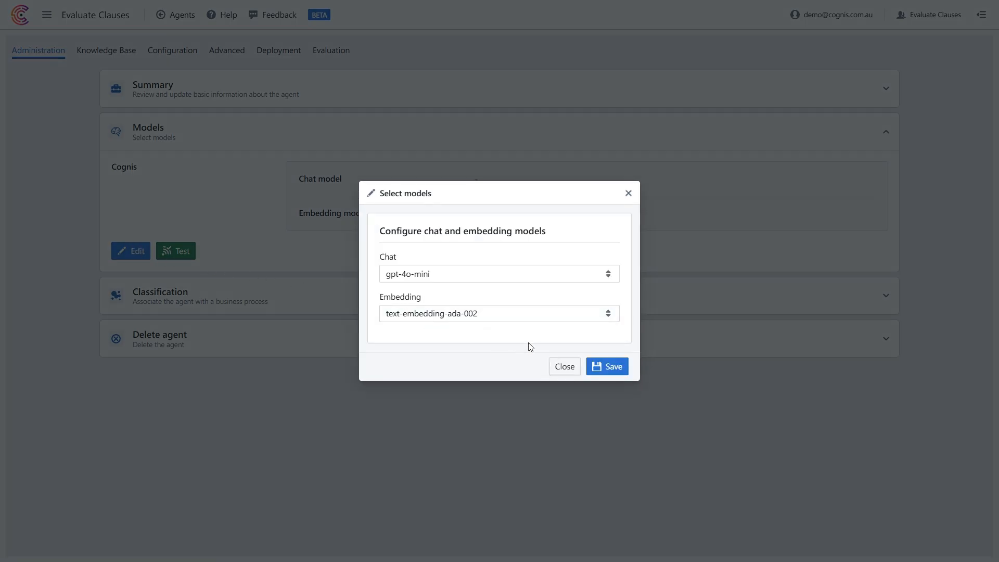
pyautogui.click(599, 366)
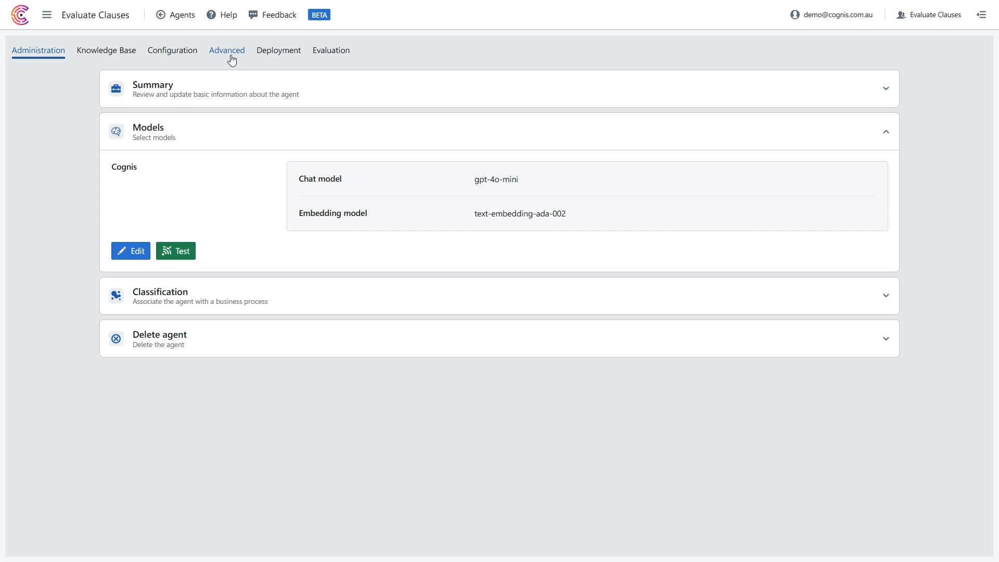
# Step: Open the Evaluate Clauses agent's advanced parameters for editing and change the agent type to Iterator
pyautogui.click(229, 51)
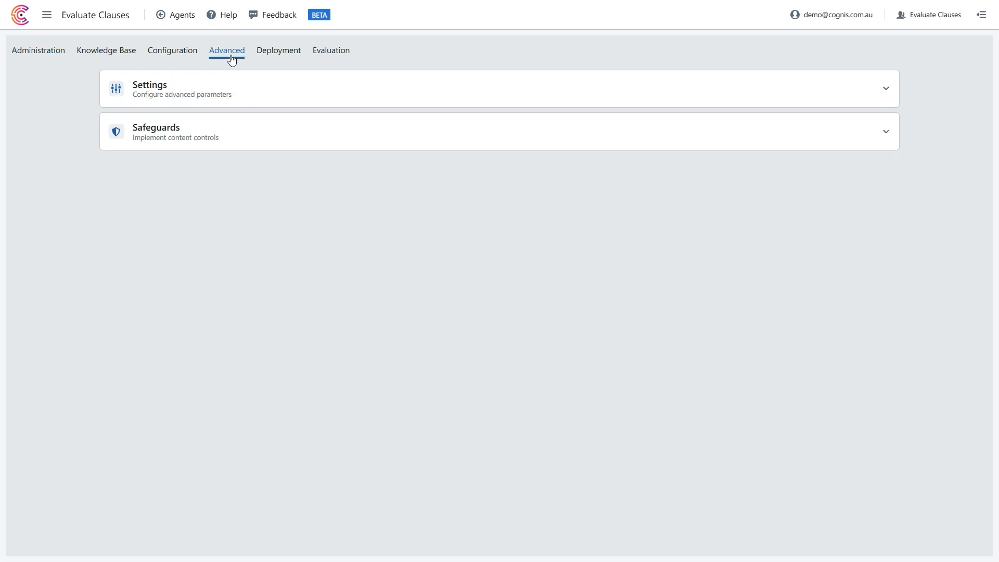
pyautogui.click(226, 87)
pyautogui.scroll(-6, 202, 166)
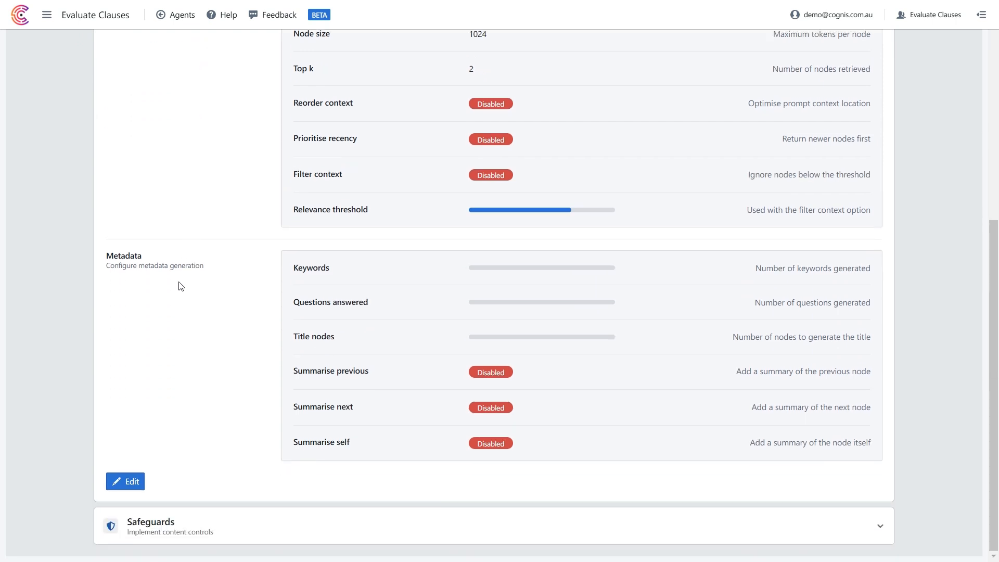
pyautogui.click(133, 484)
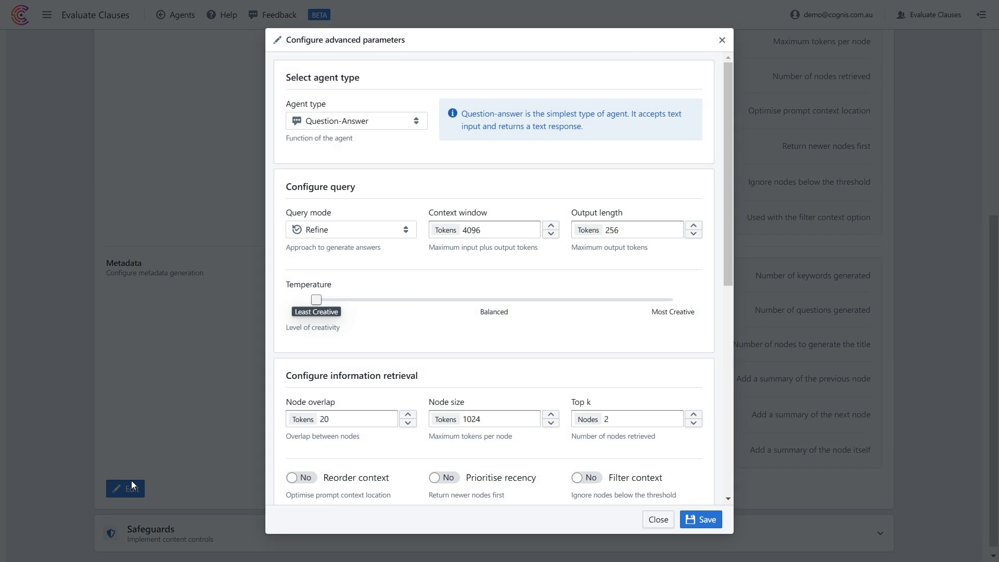
pyautogui.click(377, 124)
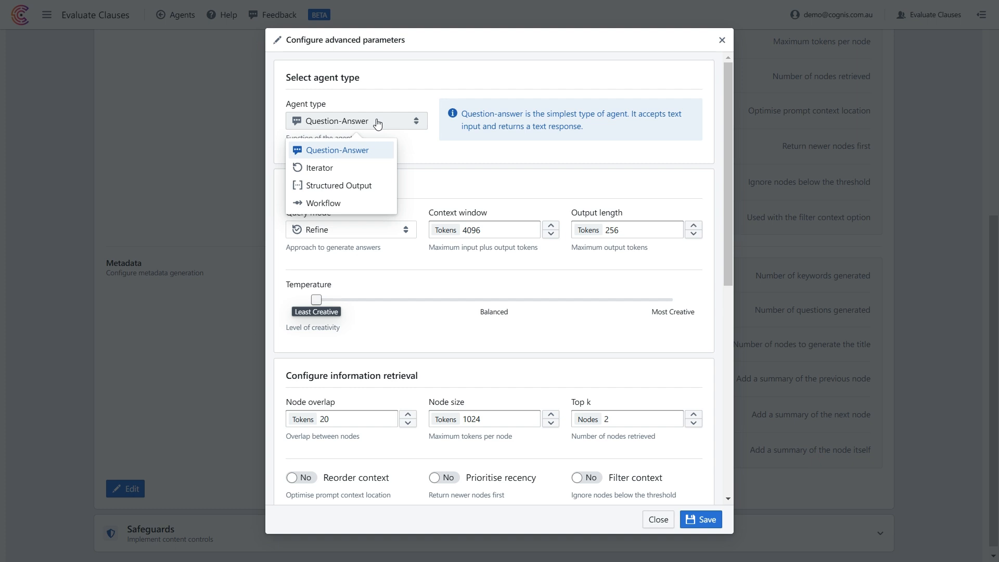
pyautogui.click(359, 169)
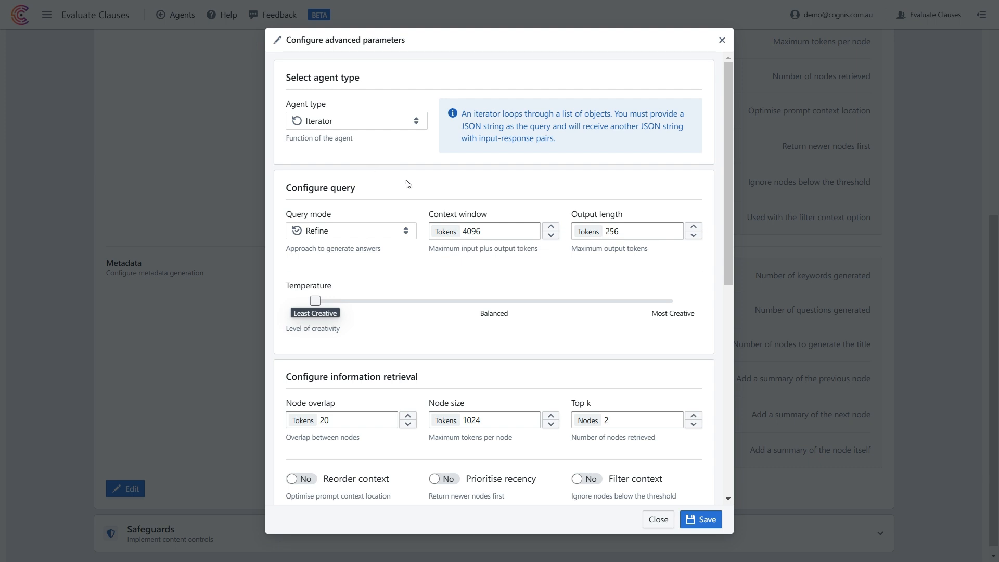
# Step: Set the Evaluate Clauses agent's context window to 128000 tokens and output length to 4096 tokens, and save the parameters
pyautogui.click(473, 231)
pyautogui.doubleClick(472, 231)
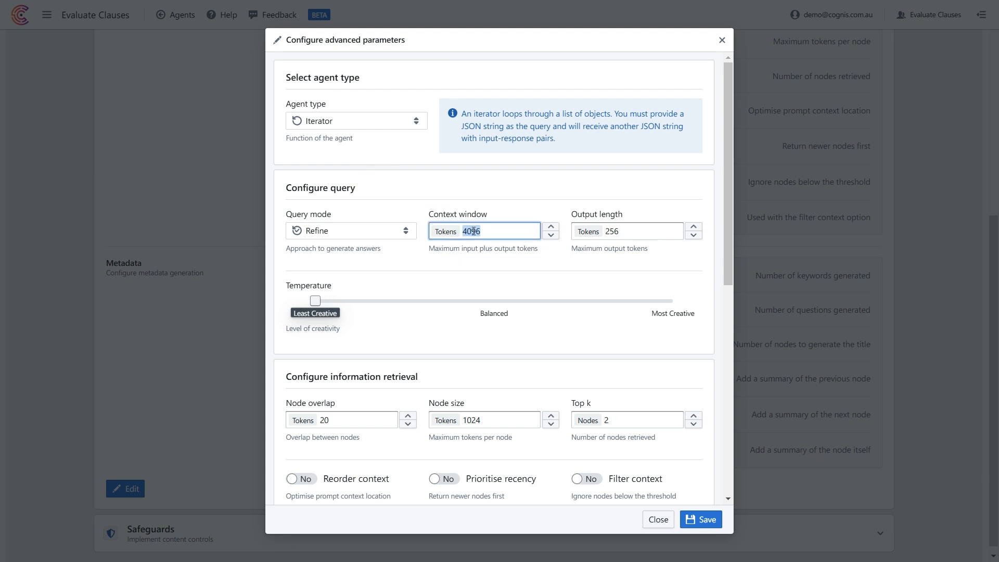
pyautogui.write('128000')
pyautogui.press('Tab')
pyautogui.press('Tab')
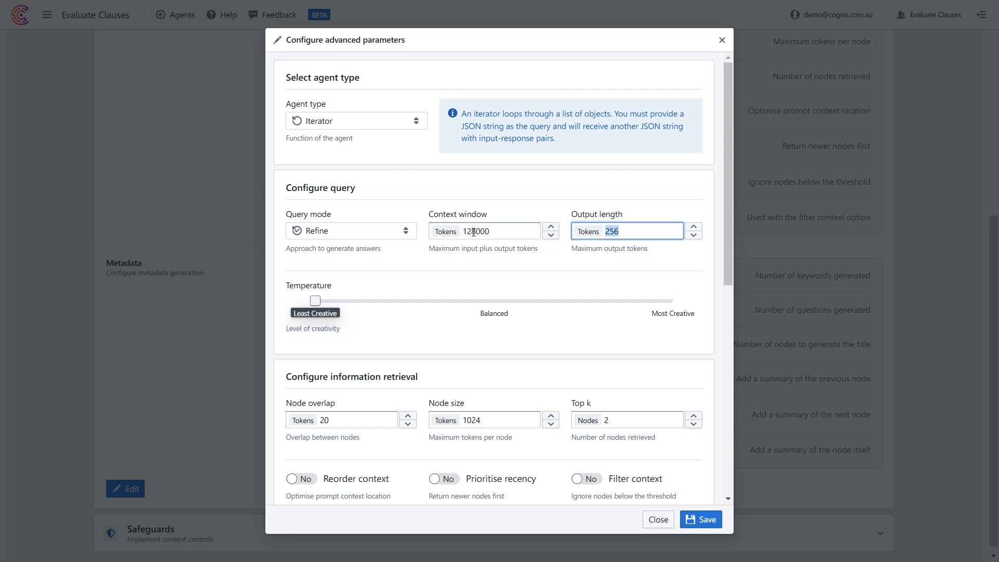
pyautogui.write('4096')
pyautogui.click(479, 288)
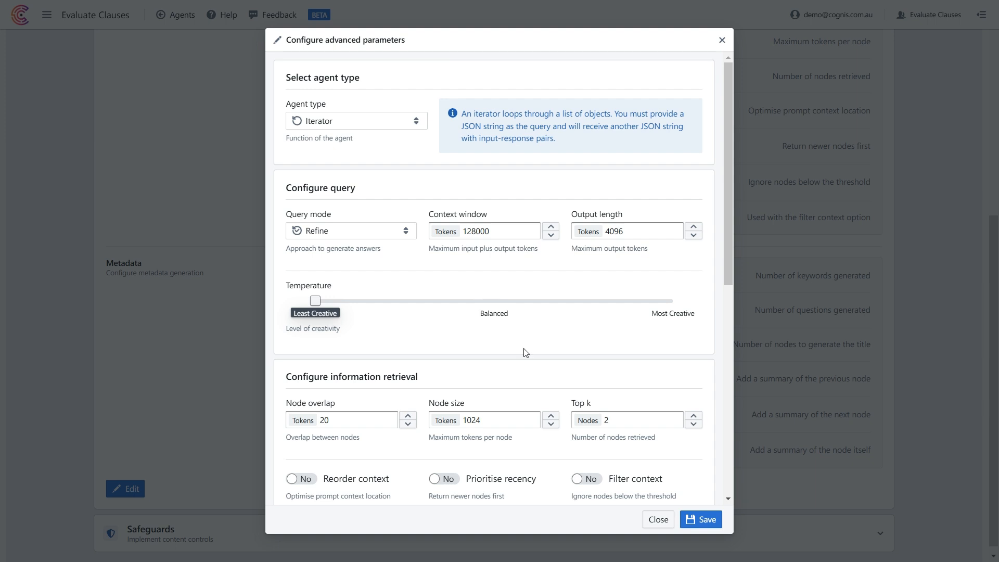
pyautogui.click(719, 521)
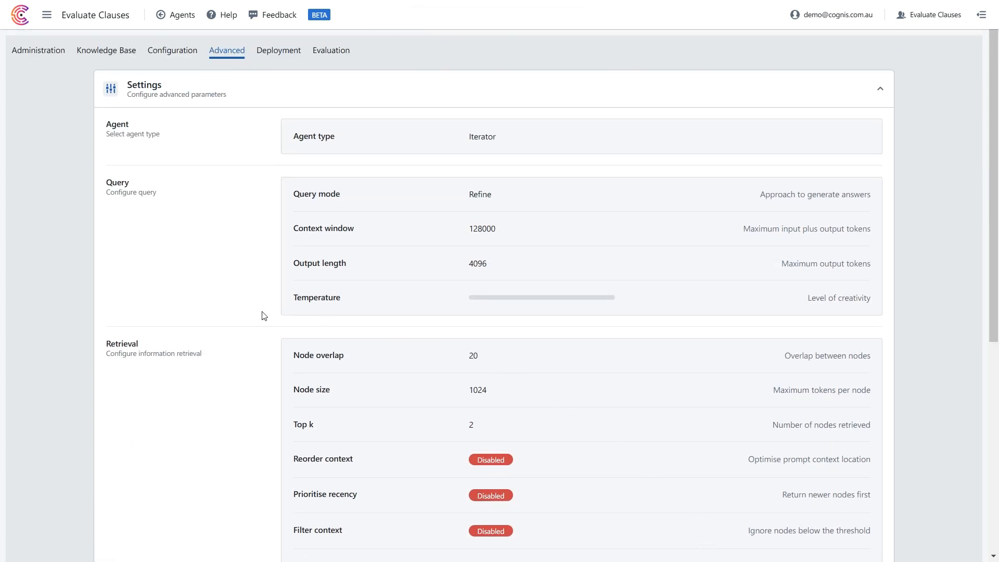
# Step: Enter the current instructions telling the agent to evaluate a contractual clause's financial, legal, reputational and operational risk using the provided low, medium and high framework
pyautogui.click(167, 60)
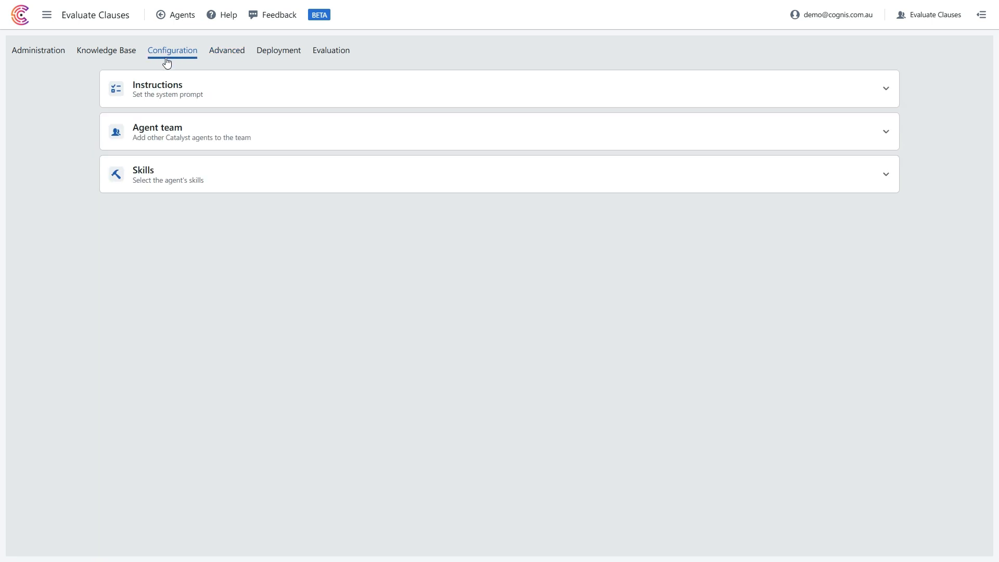
pyautogui.click(171, 89)
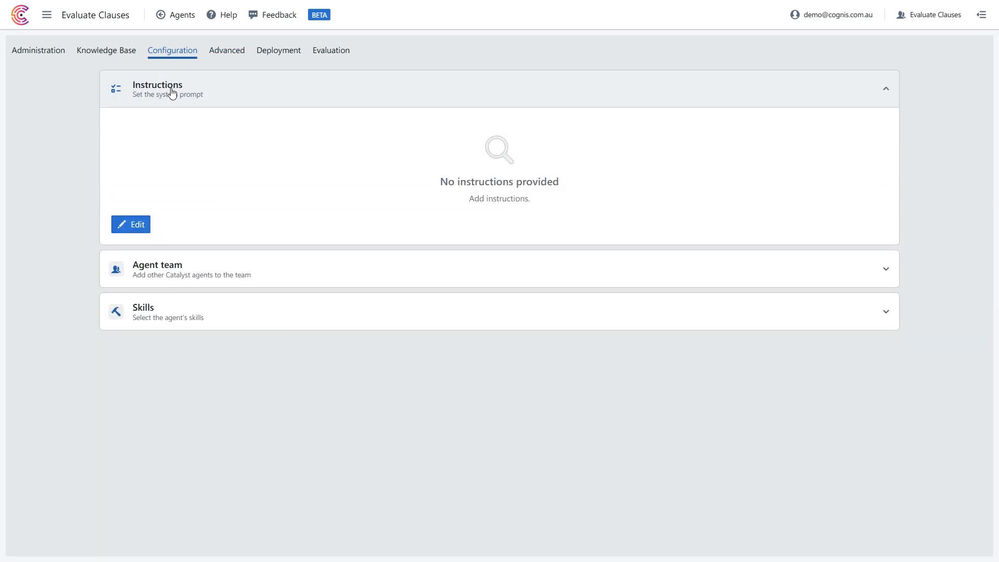
pyautogui.click(138, 225)
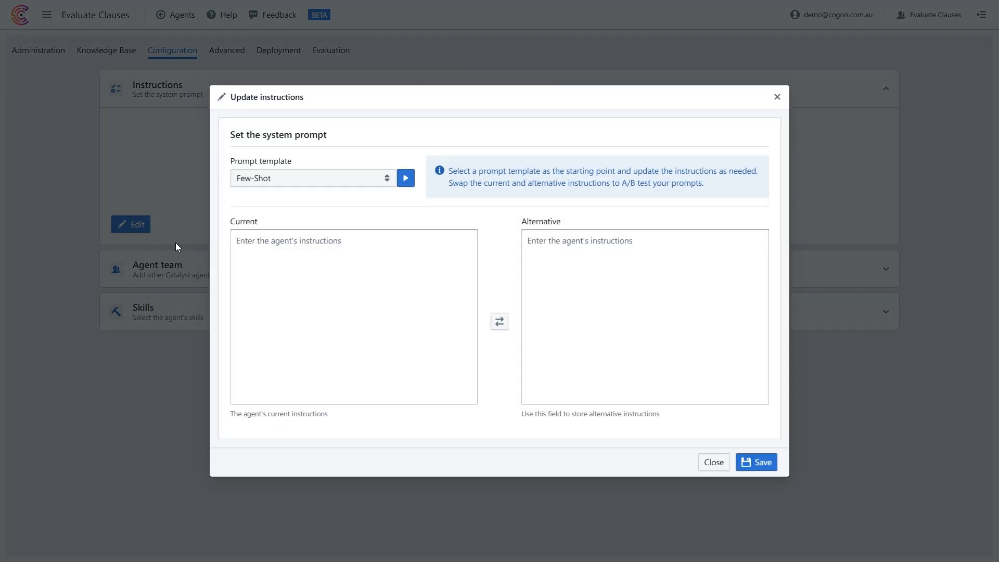
pyautogui.click(264, 239)
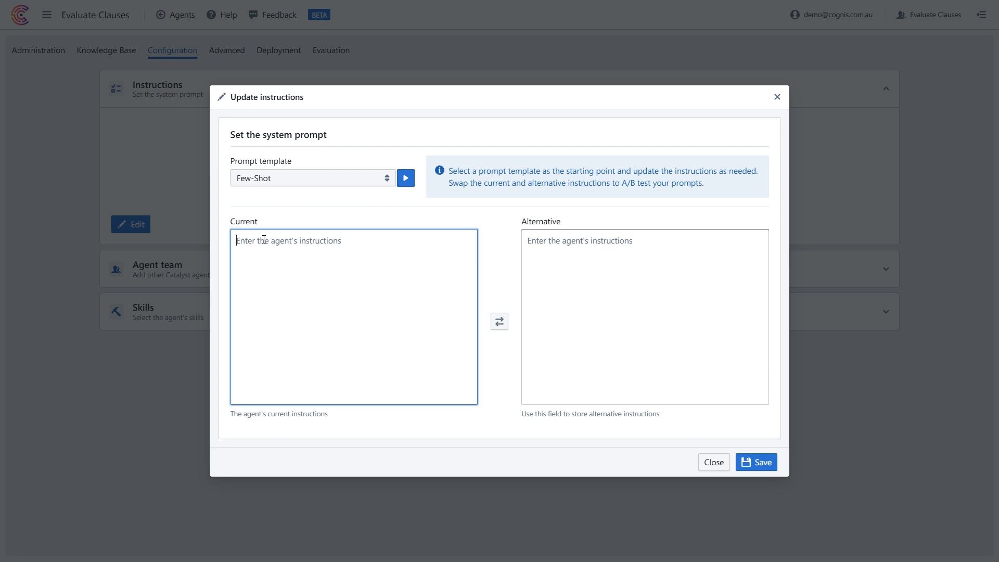
pyautogui.write('Your job is to')
pyautogui.hotkey('ctrl', 'v')
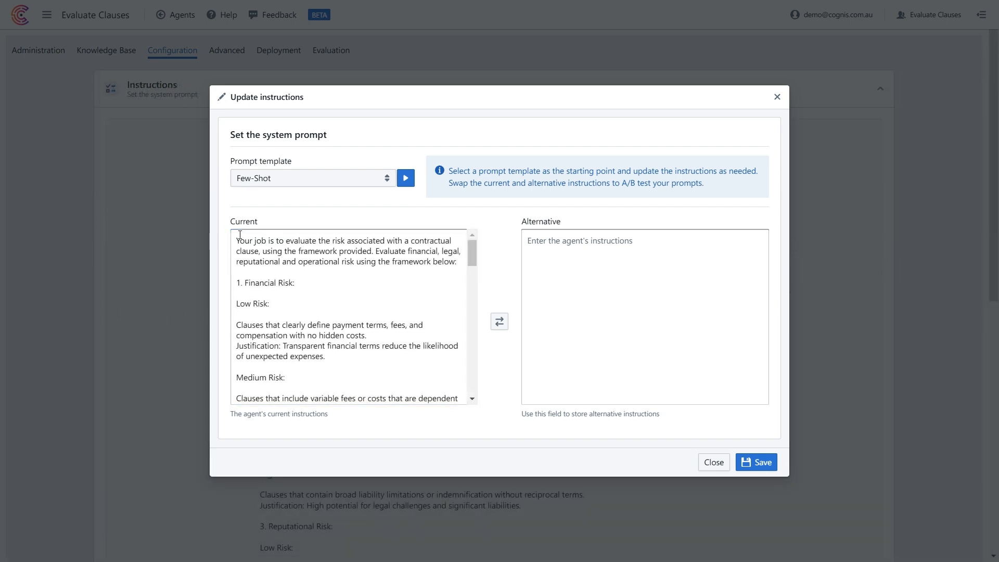
# Step: Review the full risk framework in the current instructions, down to the Not Rated rule, and save the instructions
pyautogui.scroll(-1, 240, 235)
pyautogui.scroll(-1, 240, 235)
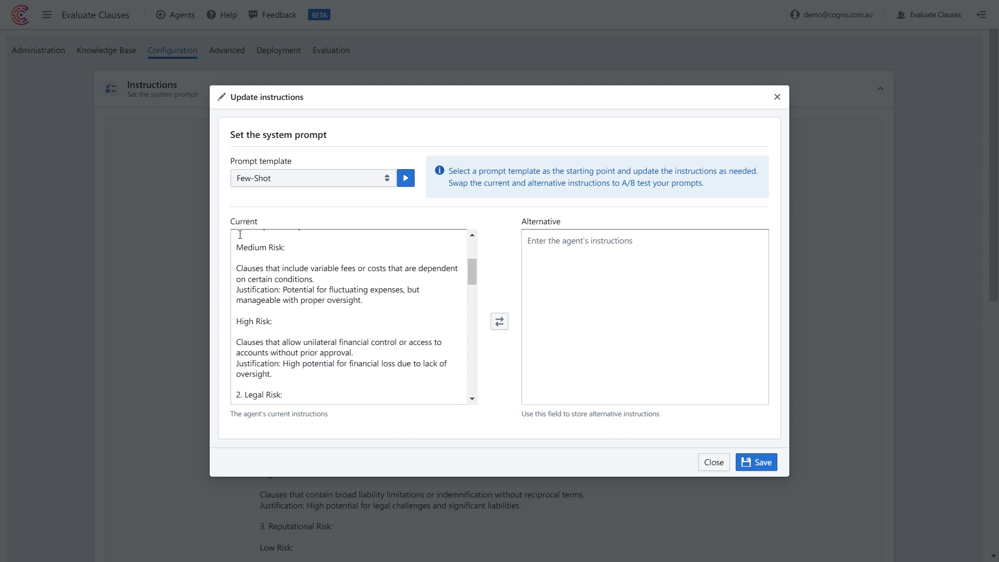
pyautogui.scroll(-1, 240, 235)
pyautogui.scroll(-1, 240, 235)
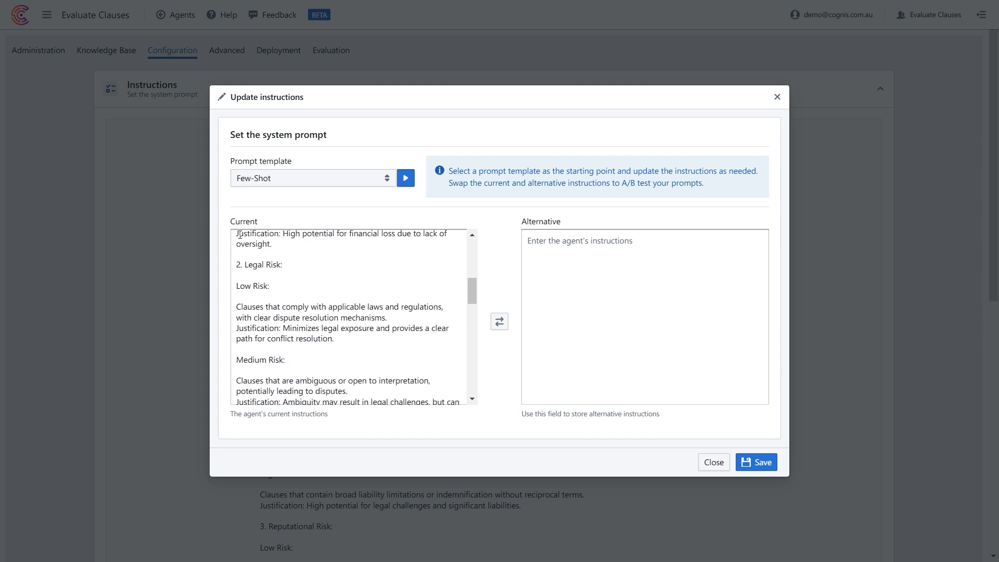
pyautogui.scroll(-1, 240, 234)
pyautogui.scroll(-1, 240, 234)
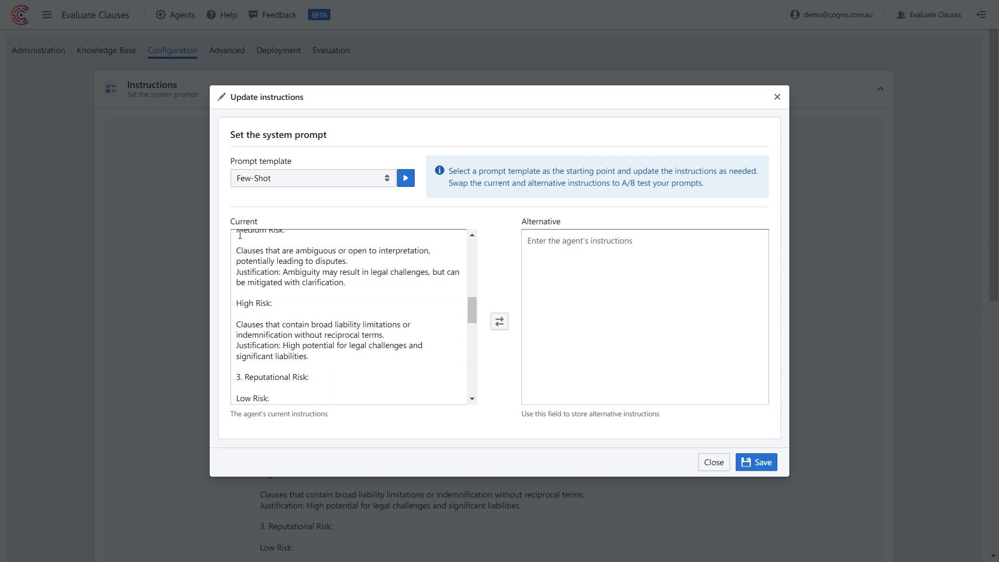
pyautogui.scroll(-1, 240, 234)
pyautogui.scroll(-1, 240, 234)
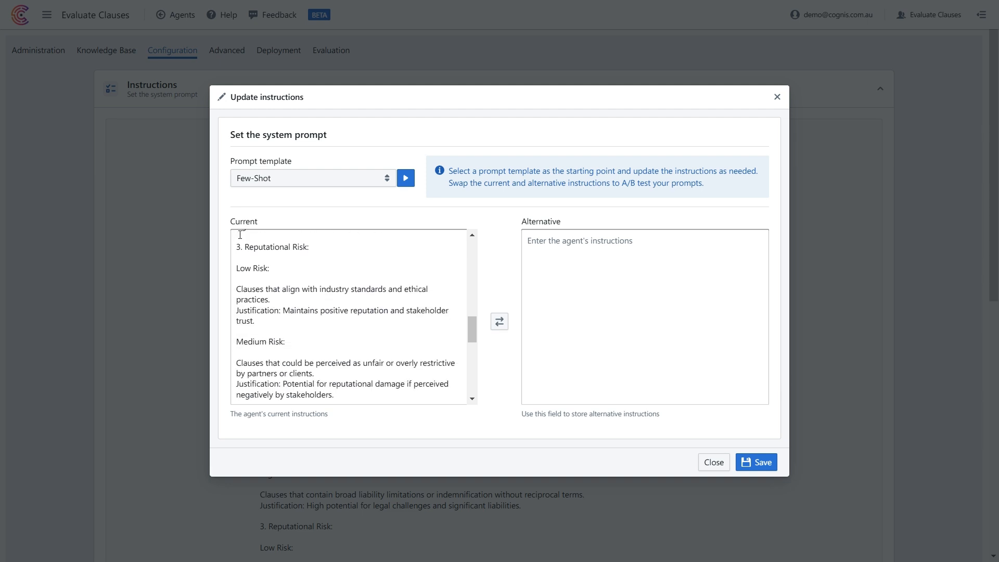
pyautogui.scroll(-1, 240, 235)
pyautogui.scroll(-1, 240, 235)
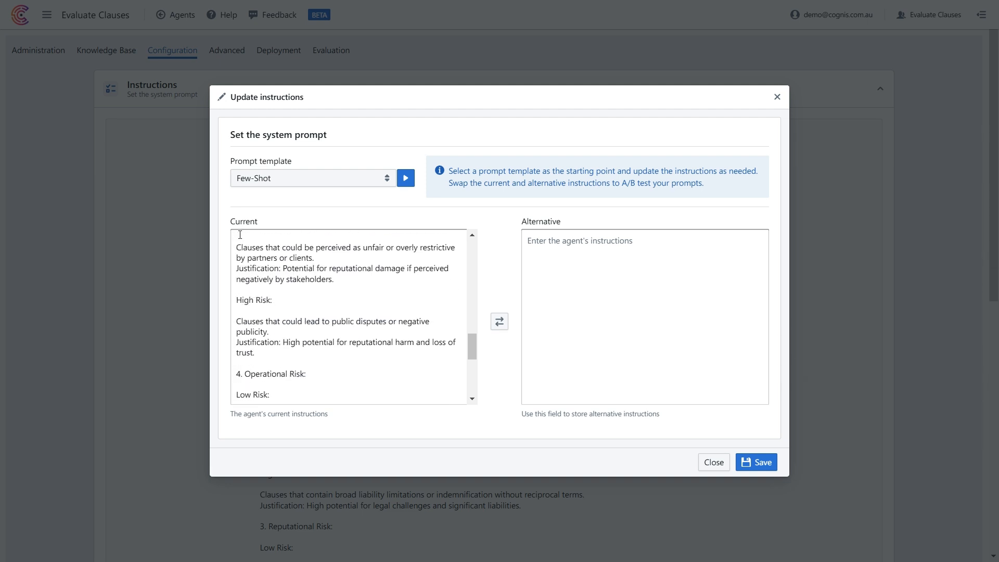
pyautogui.scroll(-1, 240, 235)
pyautogui.scroll(-3, 240, 235)
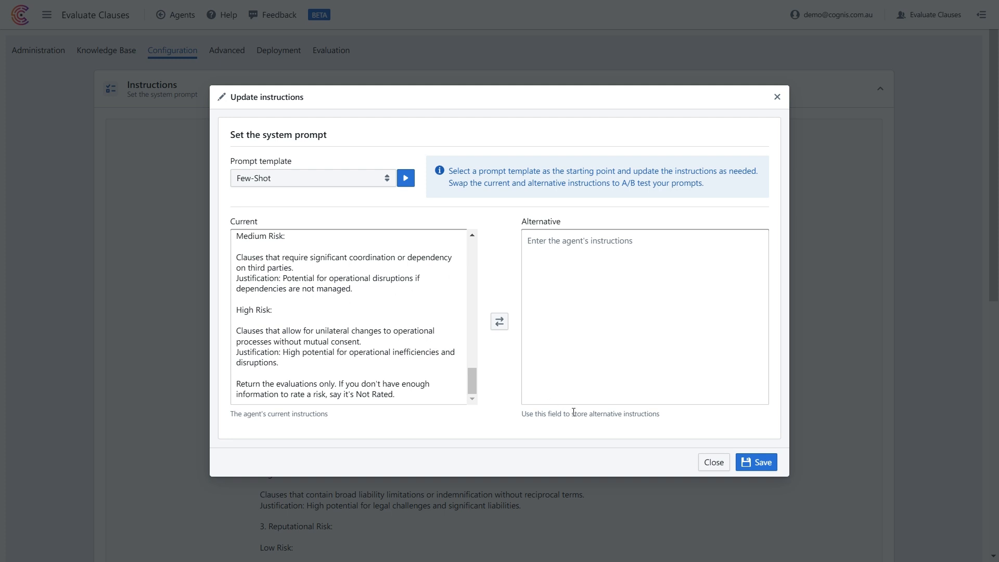
pyautogui.click(749, 462)
pyautogui.scroll(-8, 747, 463)
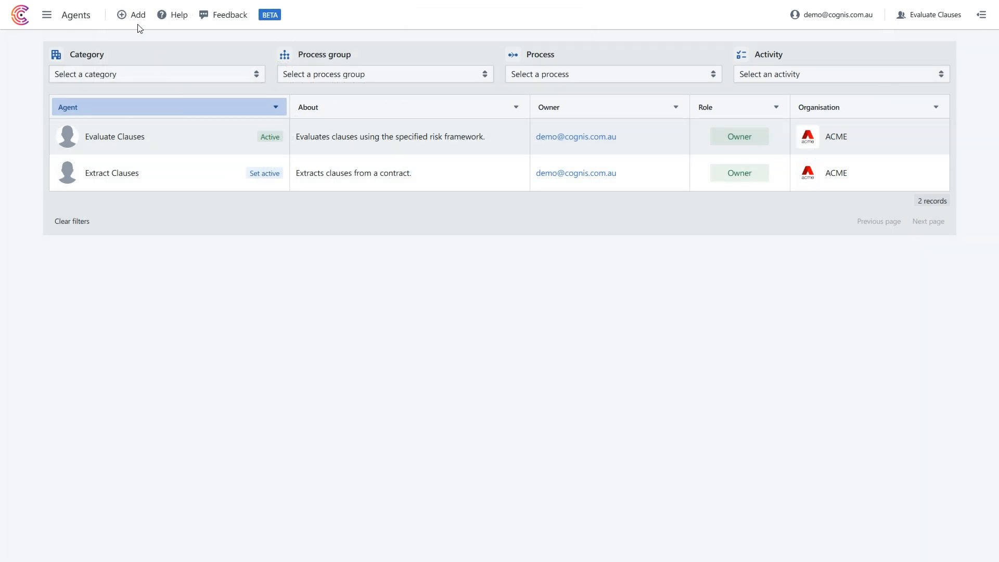
# Step: Create an agent named "Write Contract Risk Assessment" for organisation ACME with the summary "Writes a contract risk assessment report." and save it
pyautogui.click(137, 22)
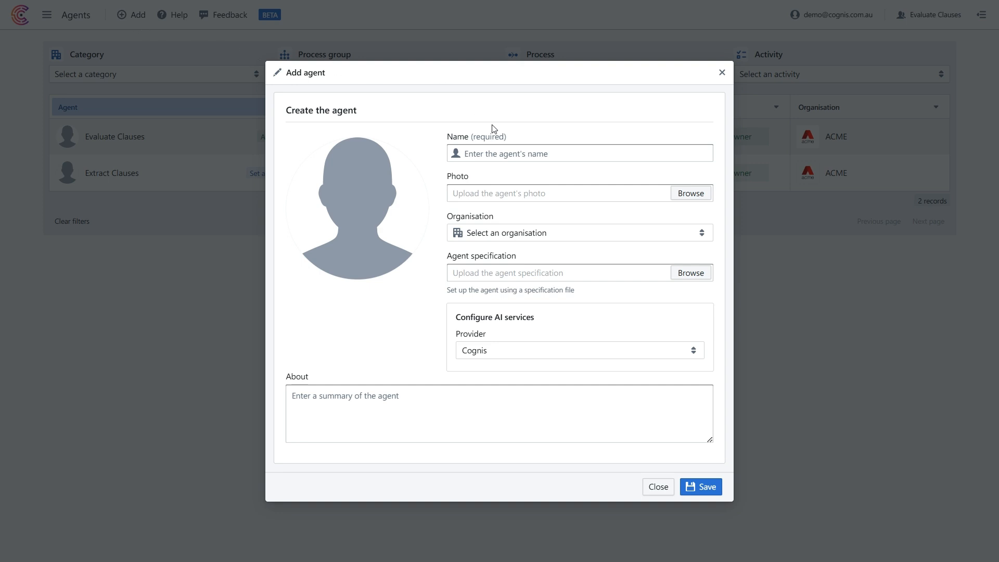
pyautogui.click(495, 154)
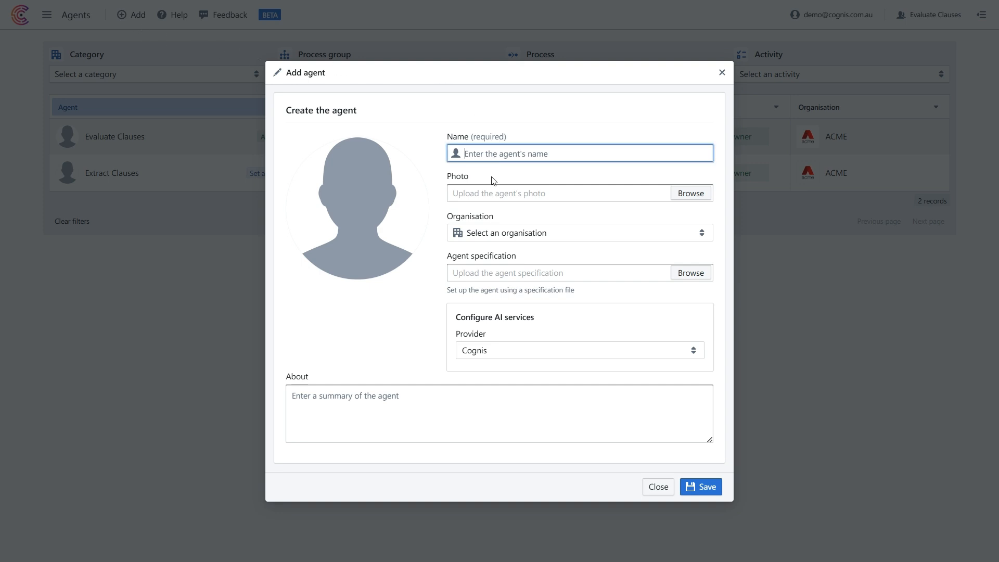
pyautogui.write('Wri')
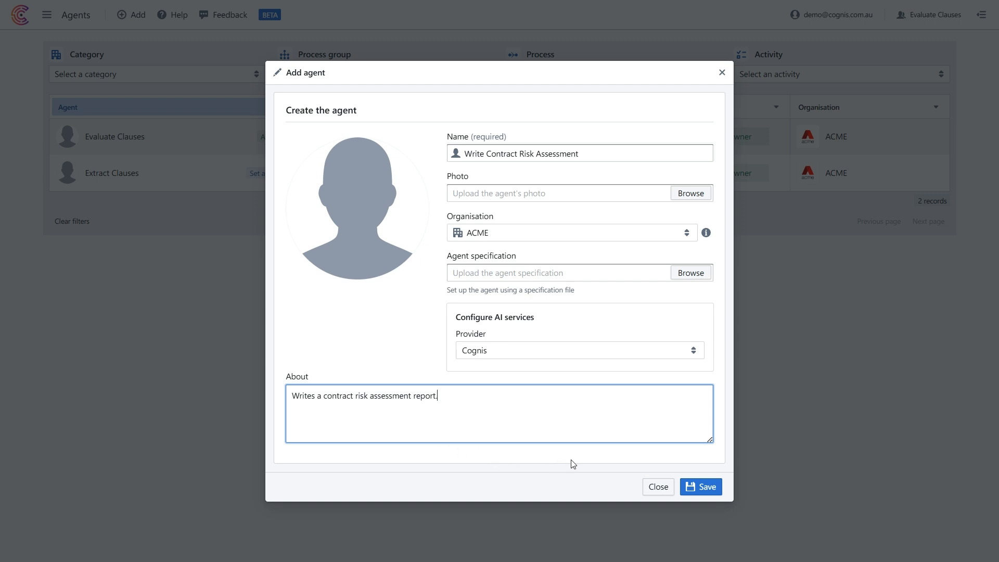
pyautogui.click(701, 487)
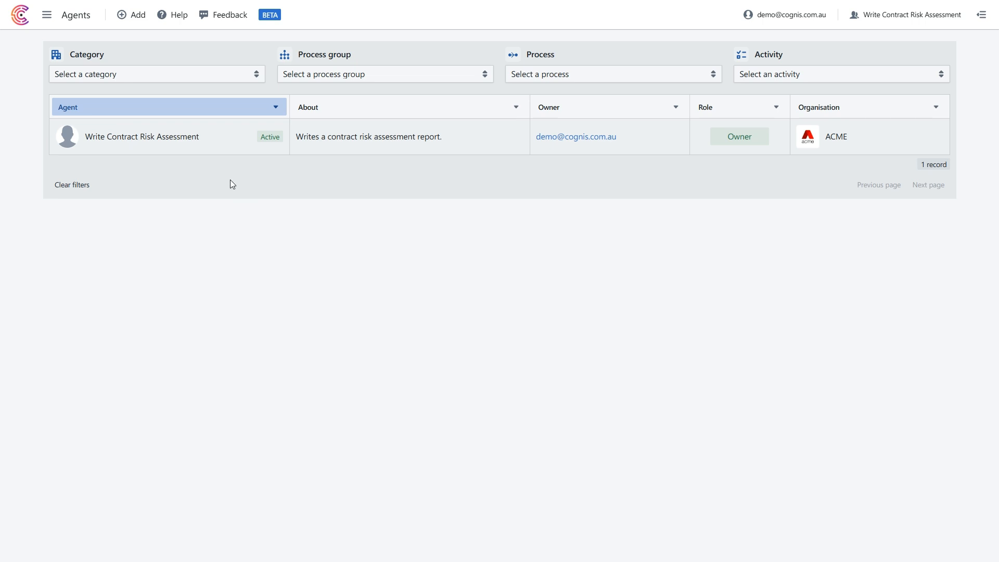
# Step: Open the Write Contract Risk Assessment agent and save gpt-4o-mini as its chat model and text-embedding-ada-002 as its embedding model
pyautogui.click(218, 149)
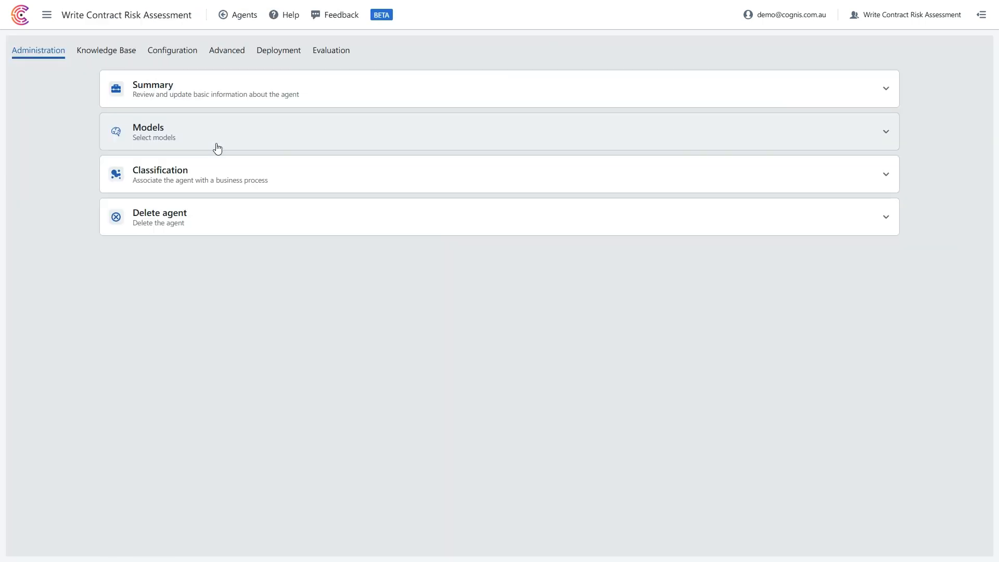
pyautogui.click(217, 148)
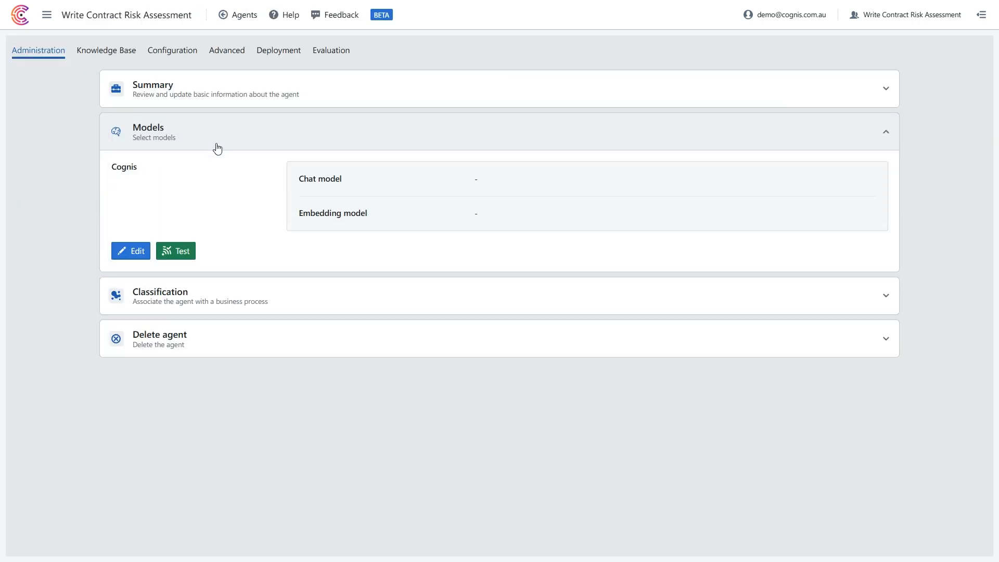
pyautogui.click(136, 250)
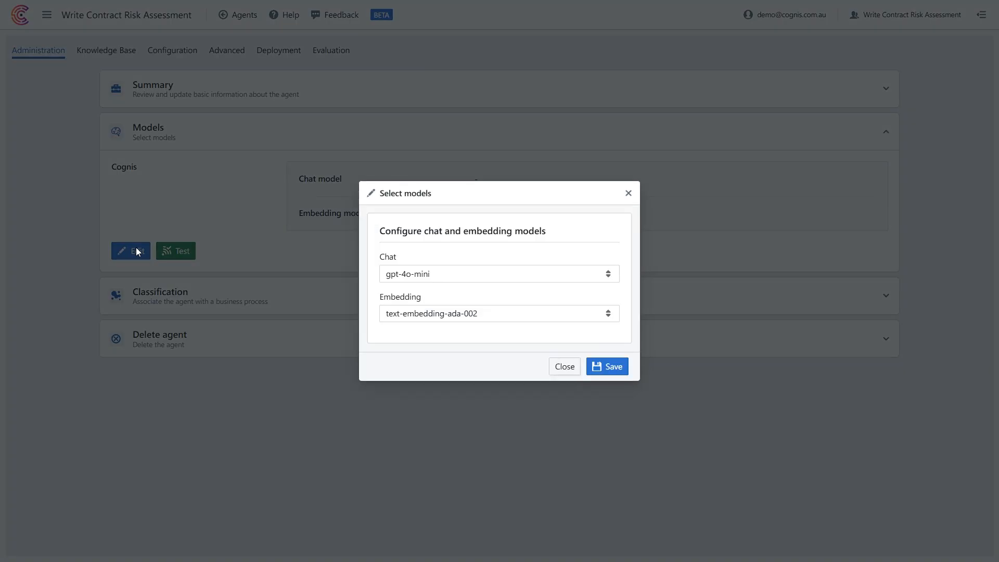
pyautogui.click(591, 366)
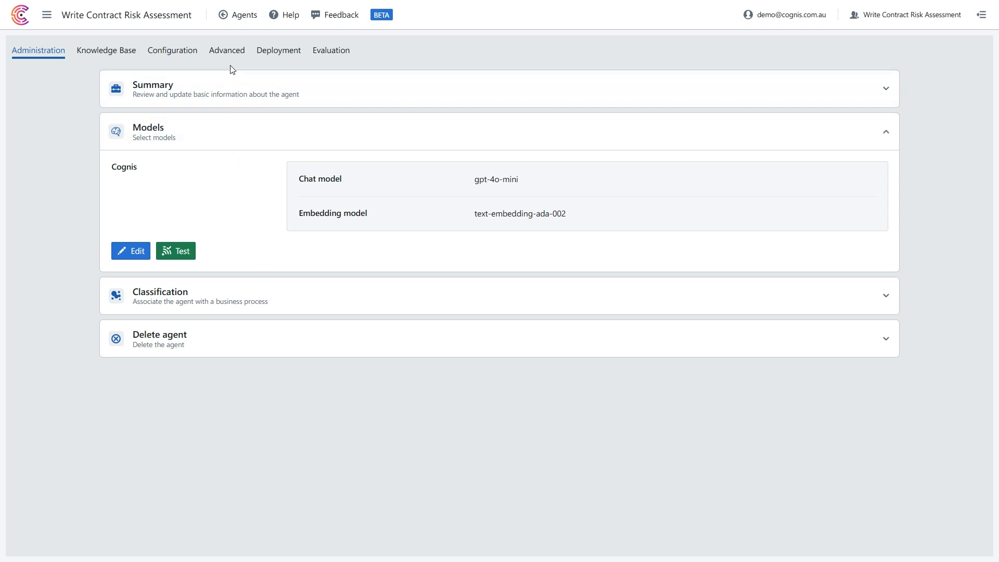
# Step: Set the Write Contract Risk Assessment agent's context window to 128000 tokens and output length to 4096 tokens, and save the advanced parameters
pyautogui.click(230, 57)
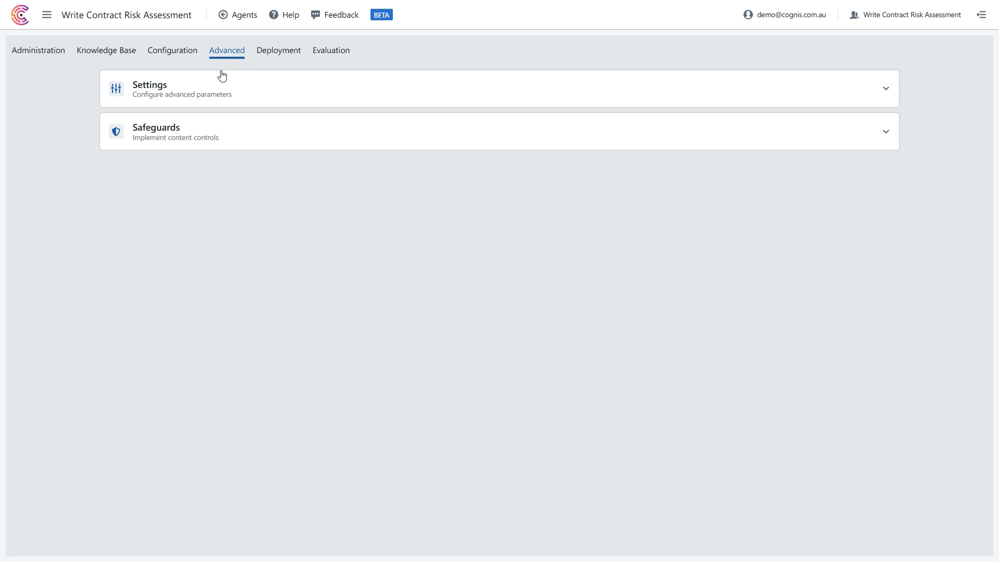
pyautogui.click(216, 80)
pyautogui.scroll(-3, 169, 215)
pyautogui.scroll(-5, 170, 216)
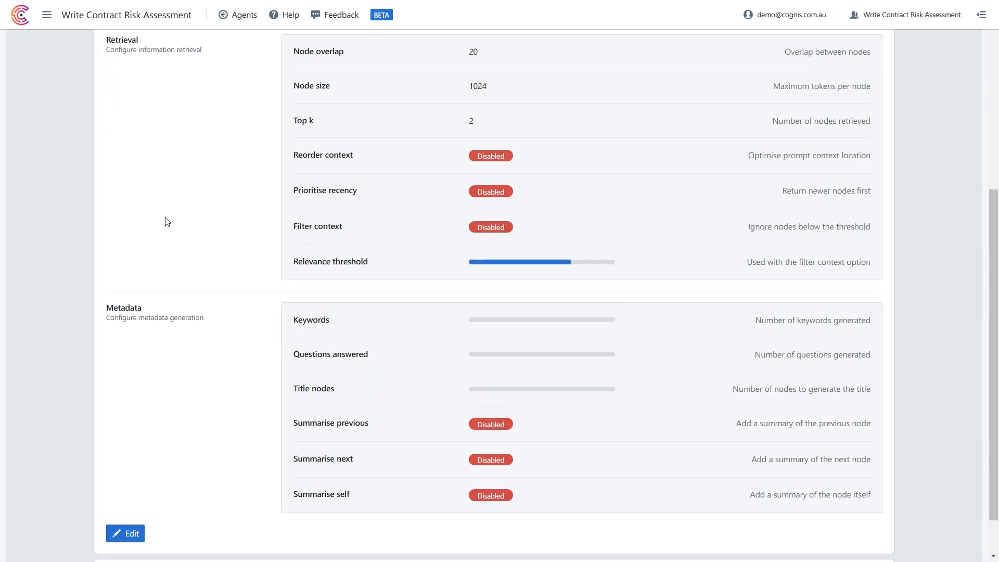
pyautogui.click(131, 483)
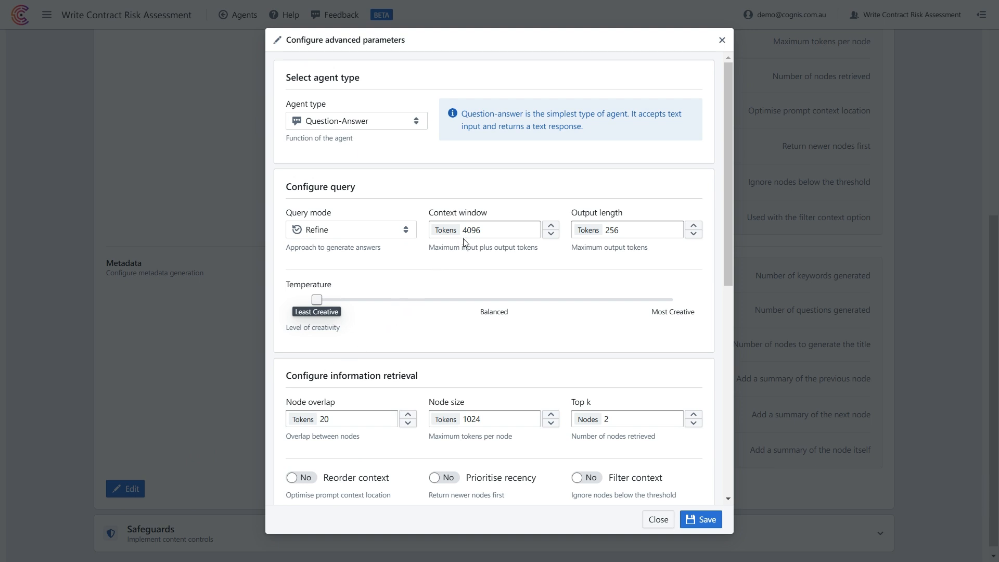
pyautogui.doubleClick(477, 227)
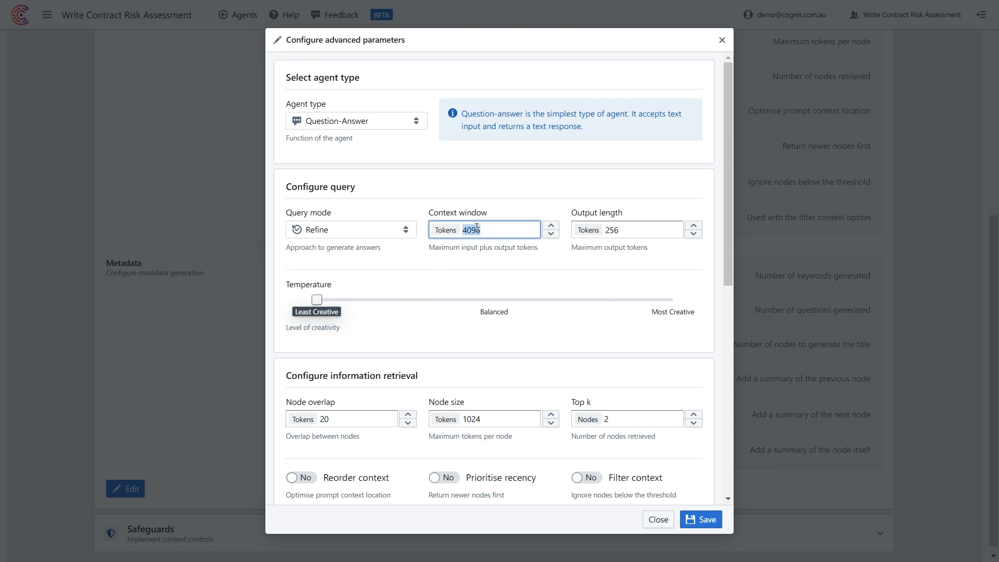
pyautogui.write('128000')
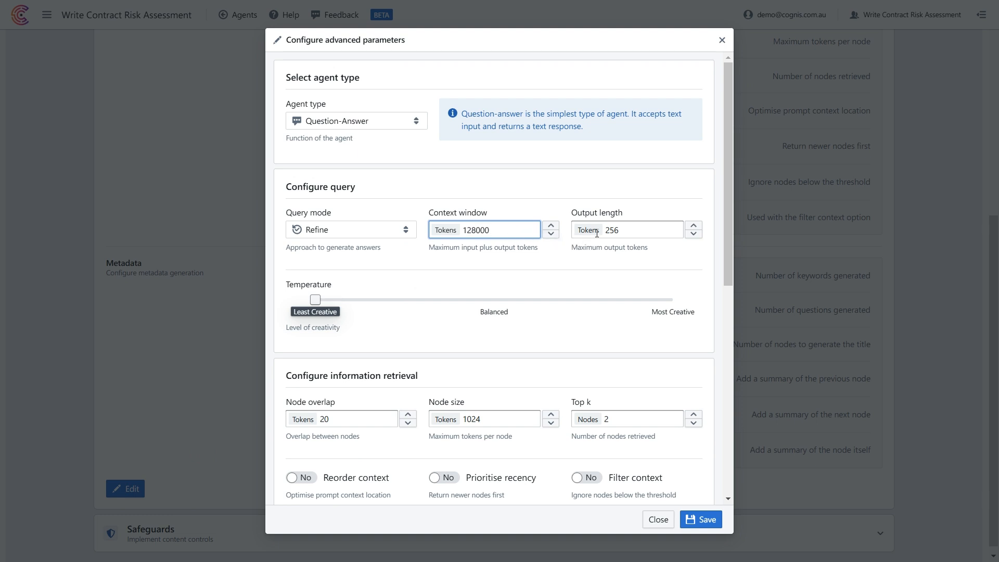
pyautogui.doubleClick(612, 230)
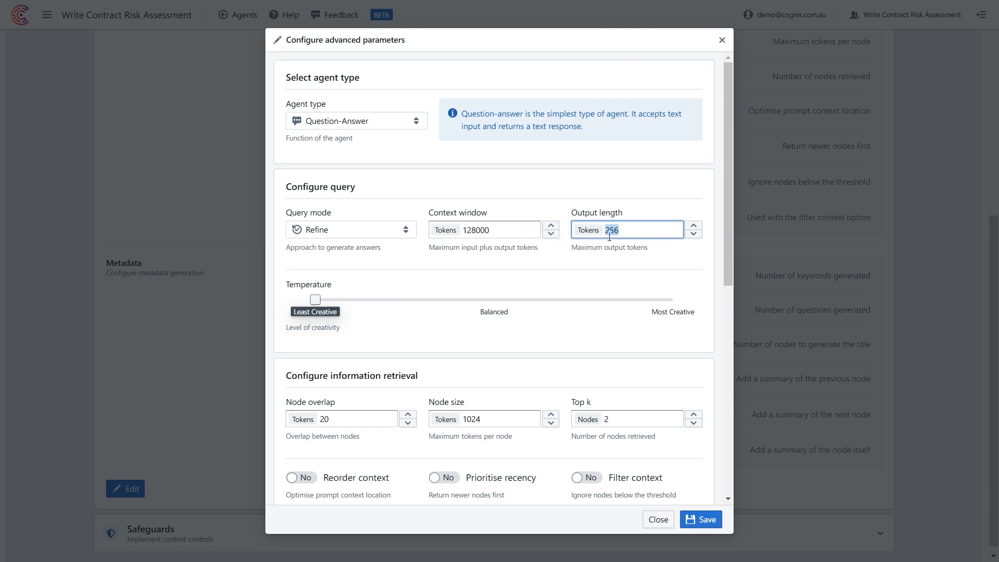
pyautogui.write('4096')
pyautogui.click(704, 520)
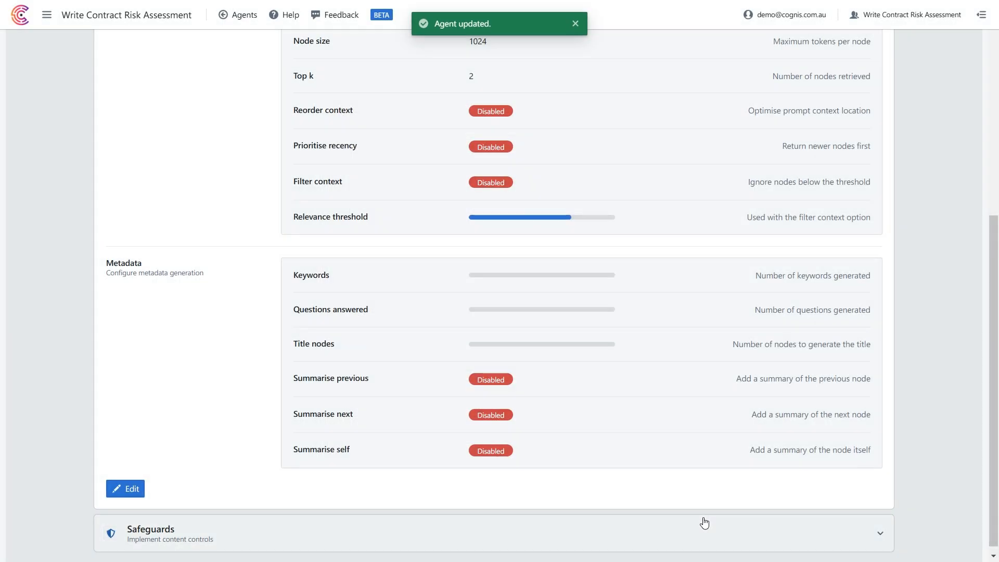
# Step: Save the current instructions "Your job is to write a report summarising contractual risks based on the information you're given."
pyautogui.scroll(6, 704, 523)
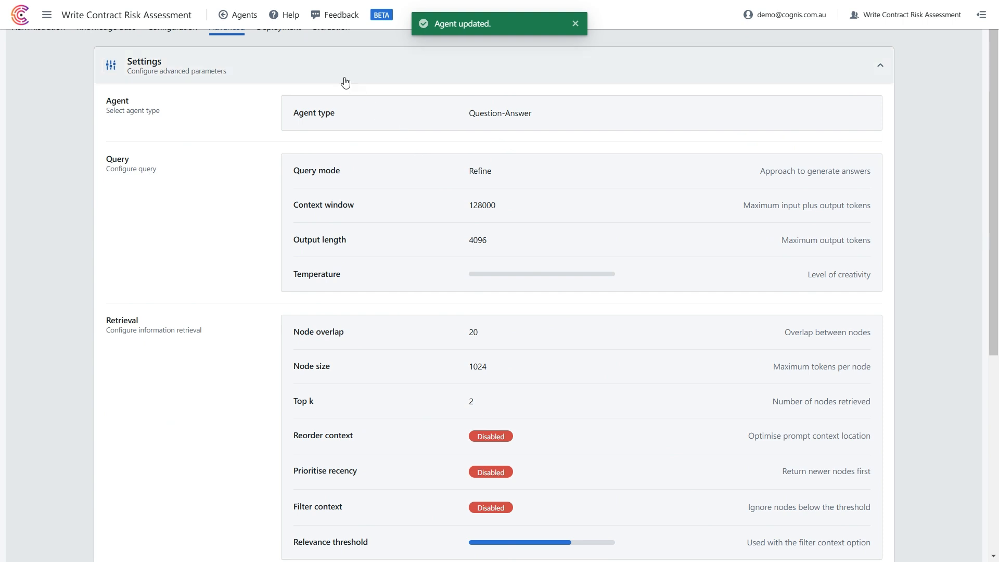
pyautogui.scroll(1, 339, 76)
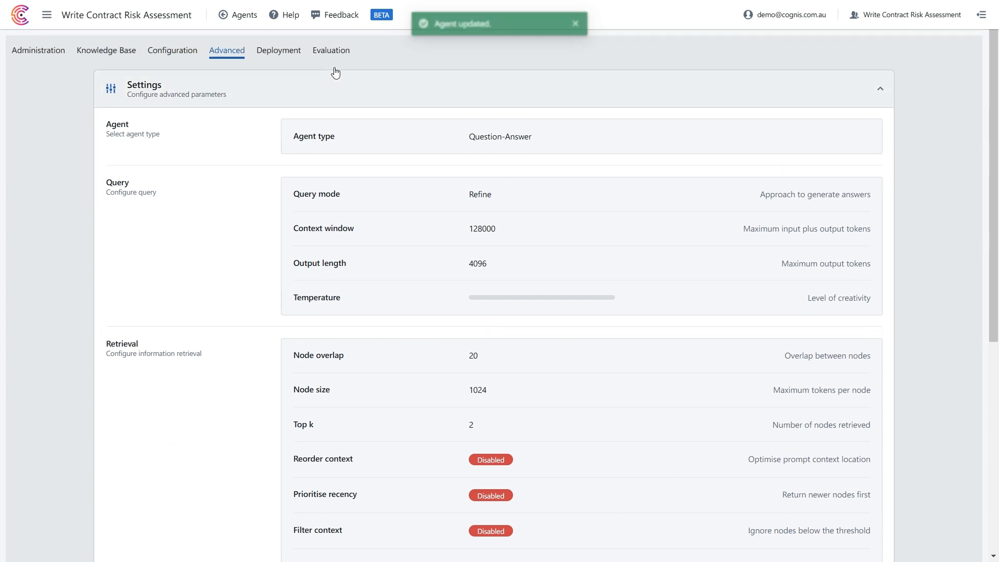
pyautogui.click(160, 50)
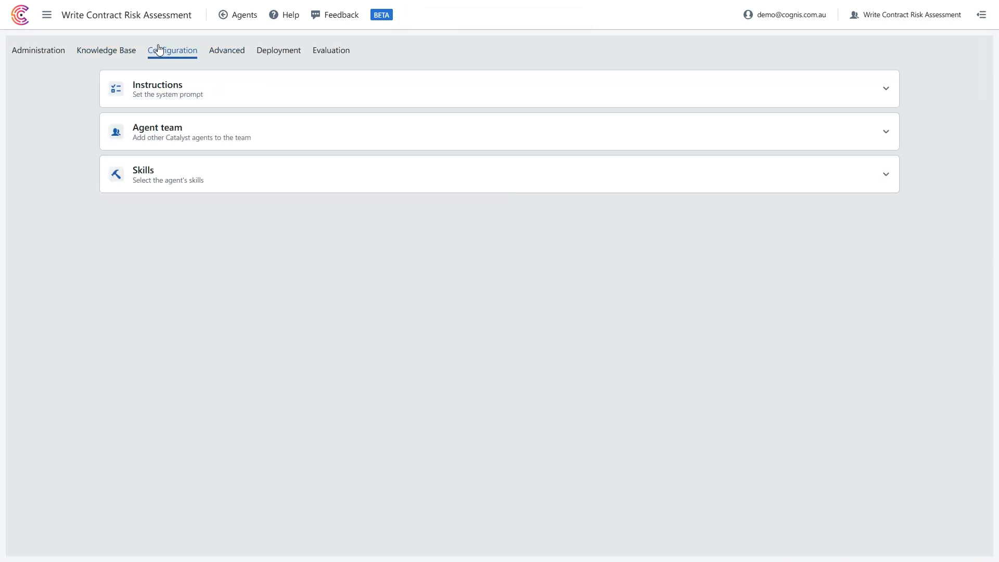
pyautogui.click(165, 87)
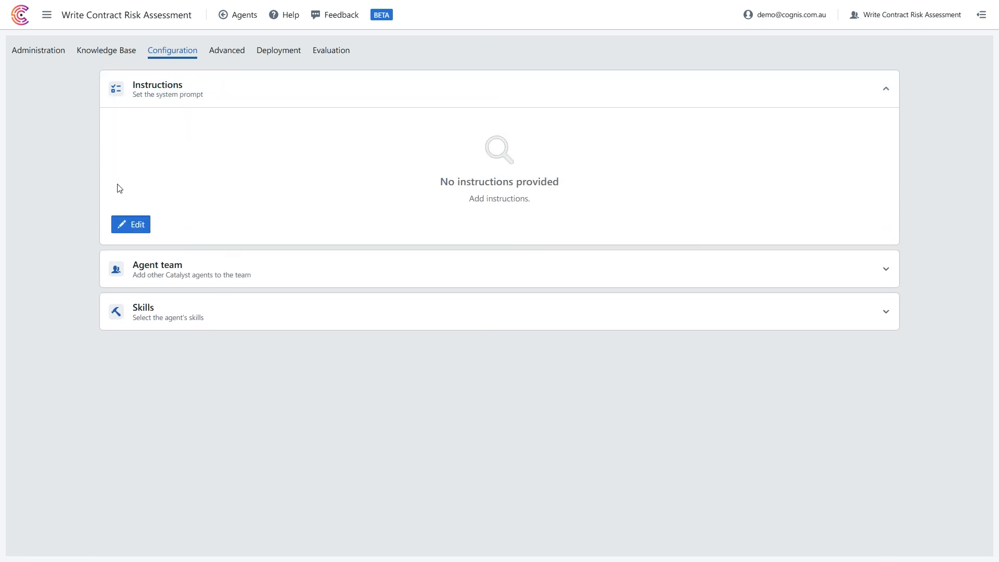
pyautogui.click(122, 225)
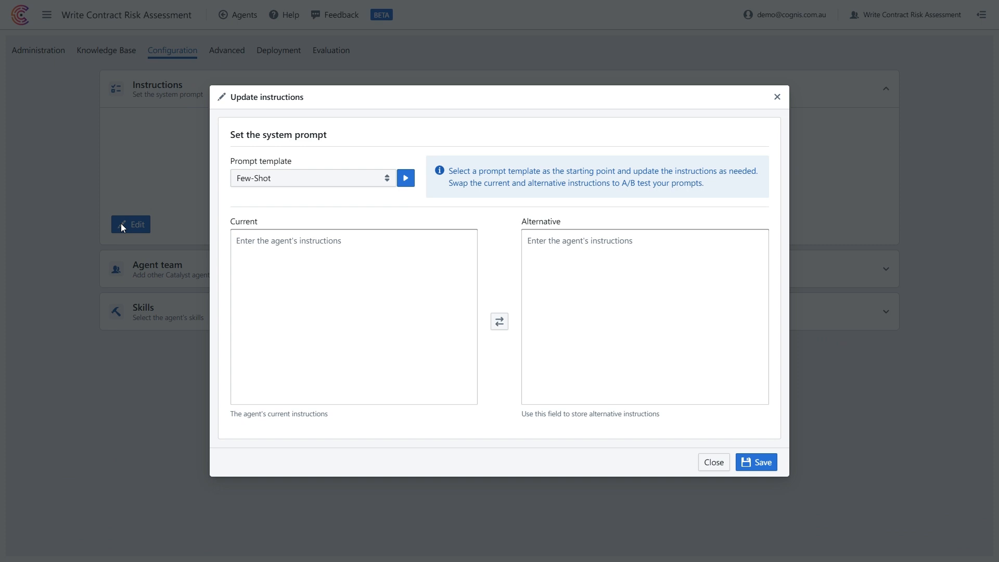
pyautogui.click(289, 247)
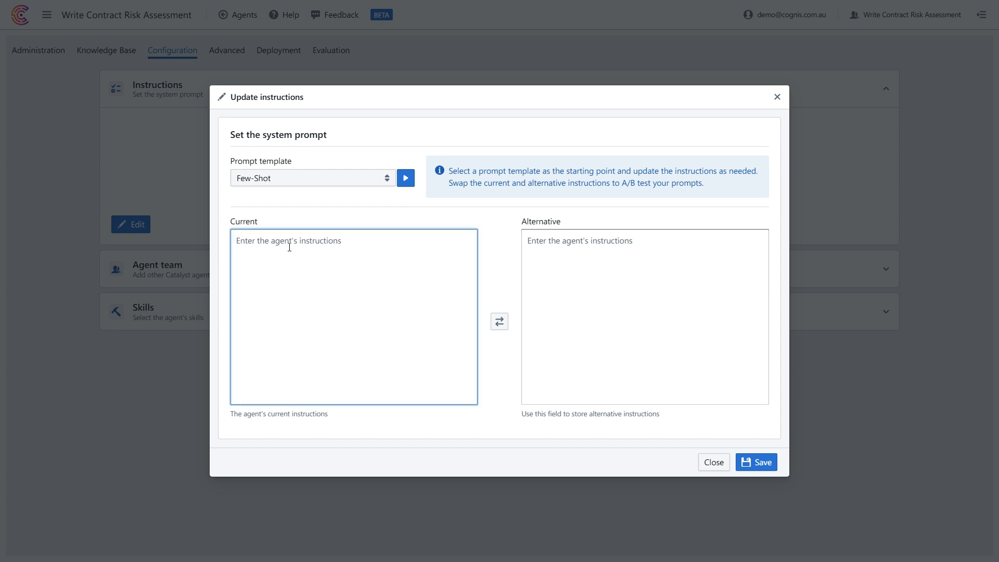
pyautogui.write("Your job is to write a report summarising contractual risks based on the information you're given.")
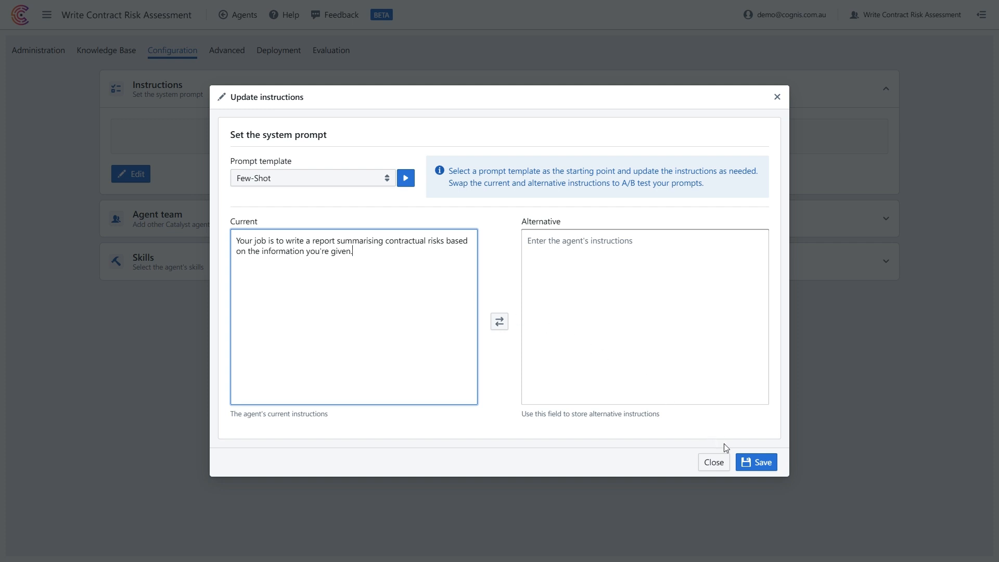
pyautogui.click(745, 463)
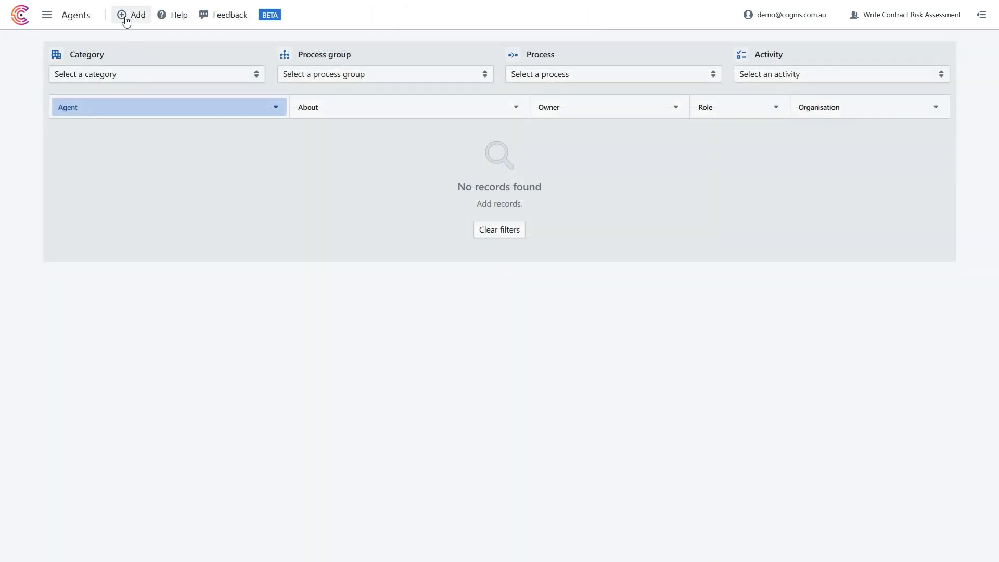
# Step: Create an agent named "Contract Risk Evaluation Workflow" for organisation ACME with the summary "Runs a workflow to evaluate contract risk." and save it
pyautogui.click(125, 15)
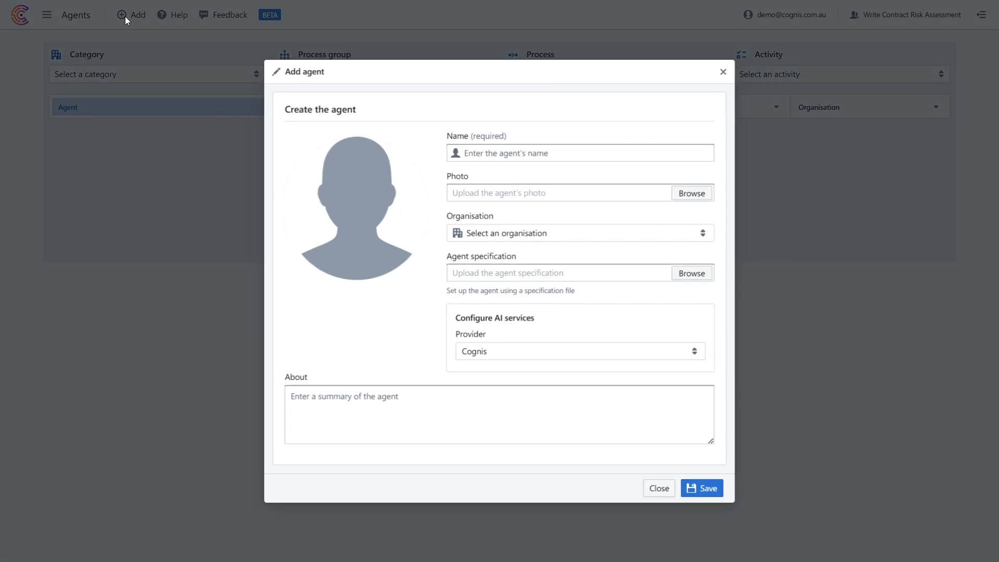
pyautogui.click(475, 155)
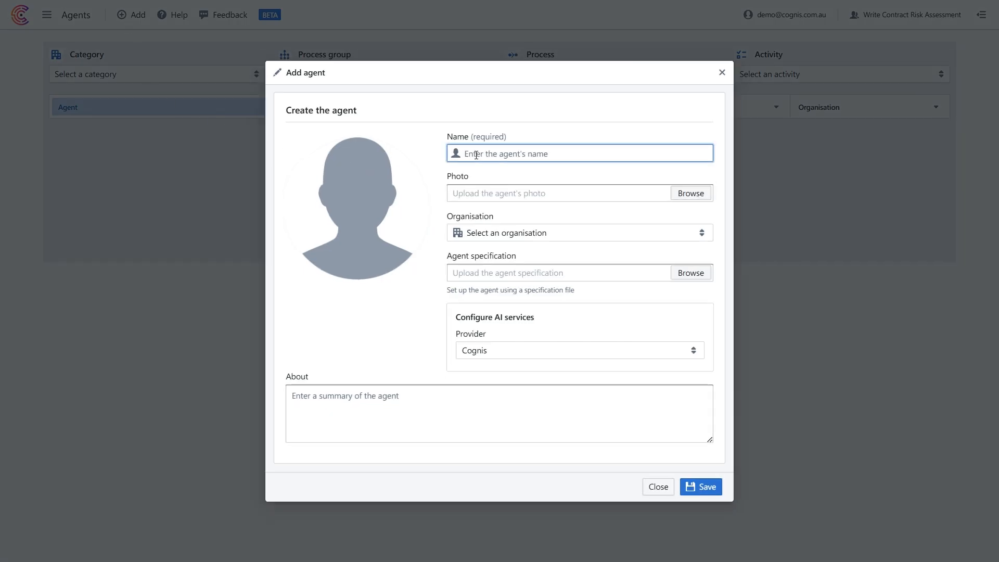
pyautogui.write('Contract Risk Evaluation Workflow')
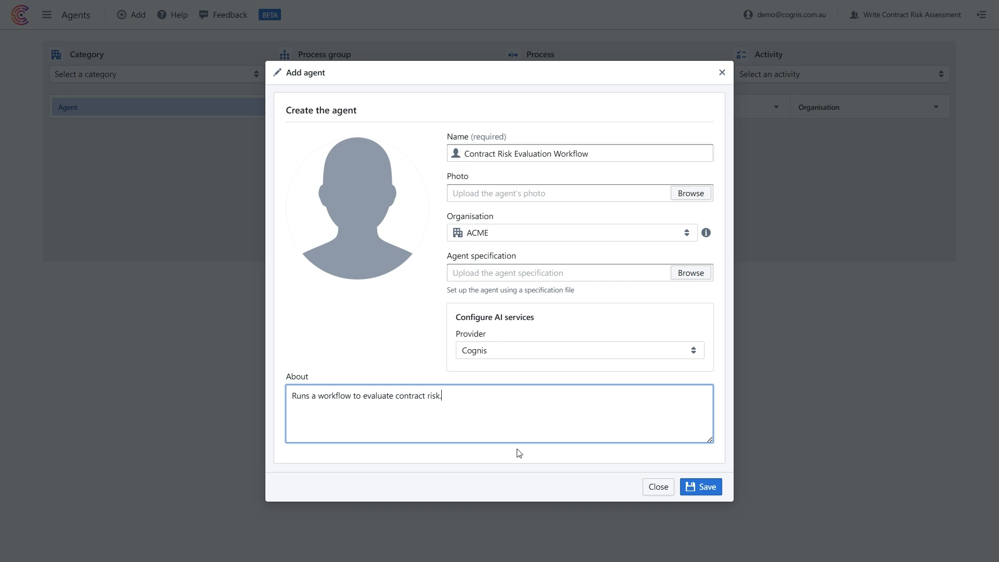
pyautogui.click(691, 485)
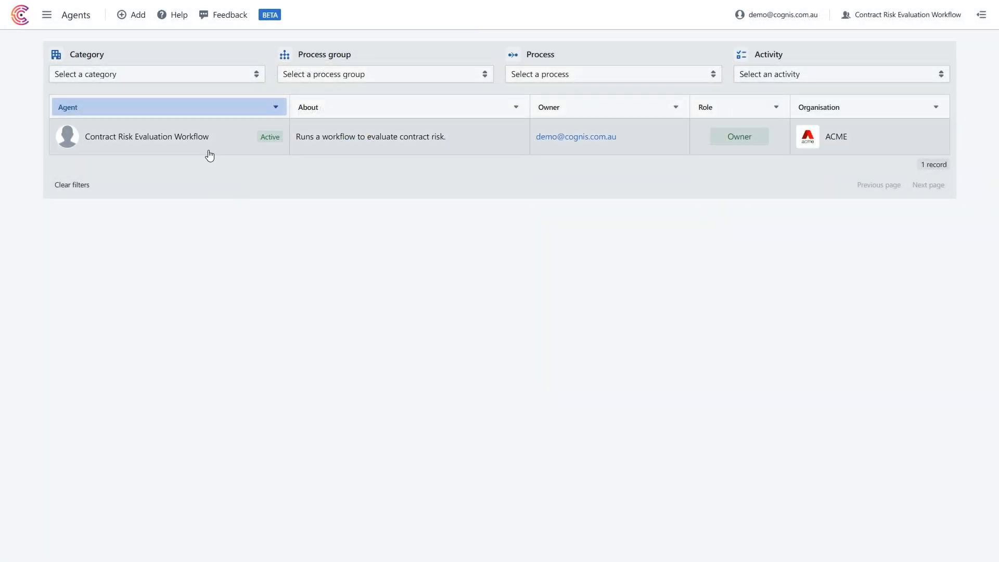
# Step: Open the Contract Risk Evaluation Workflow agent, save gpt-4o-mini as chat model and text-embedding-ada-002 as embedding model, and test the agent's access to AI services
pyautogui.click(210, 154)
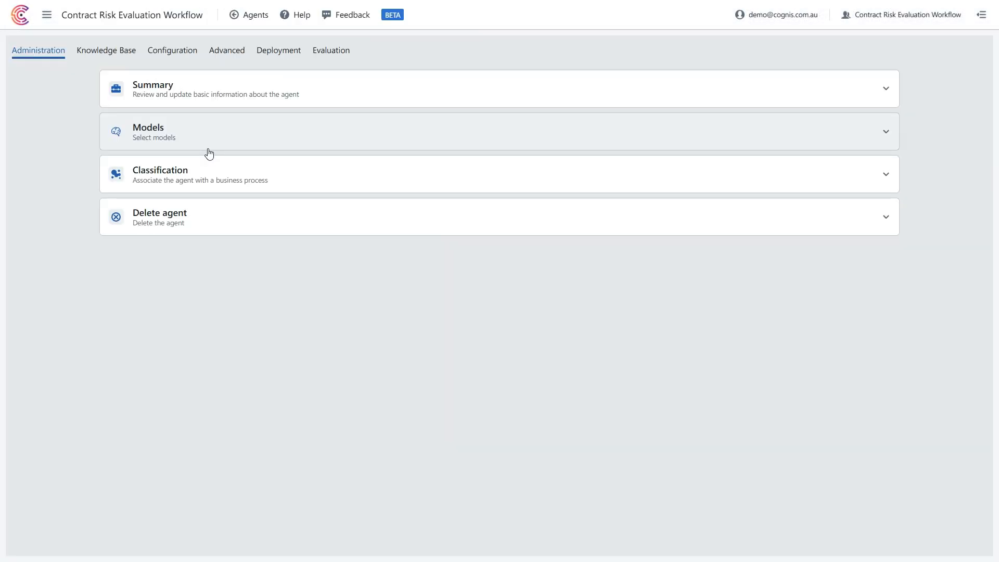
pyautogui.click(173, 133)
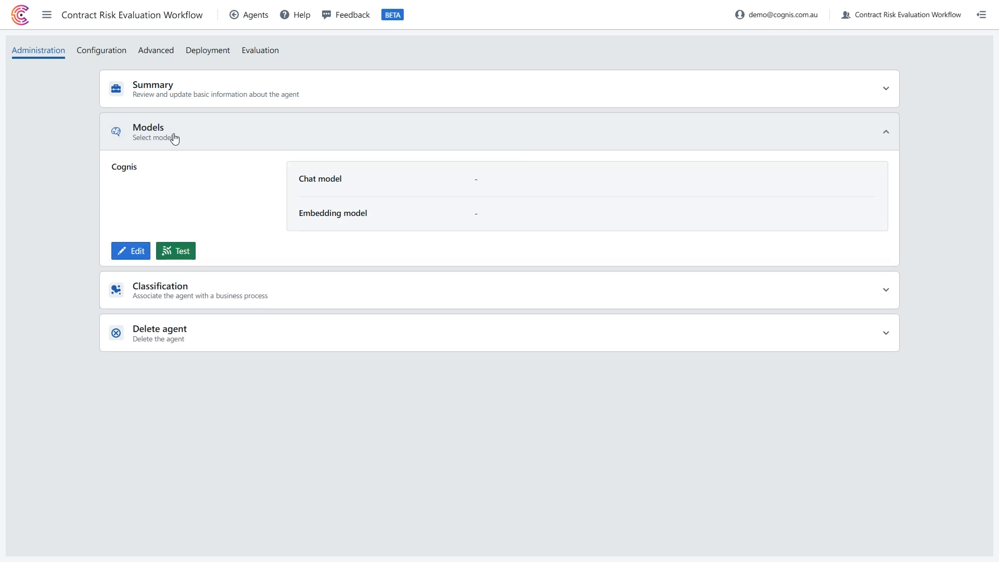
pyautogui.click(138, 252)
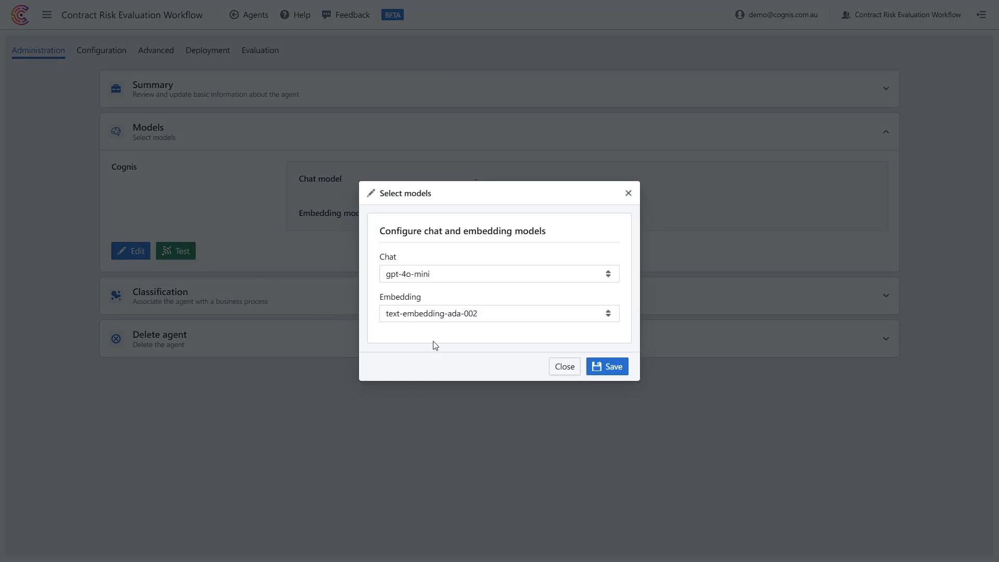
pyautogui.click(607, 367)
pyautogui.click(183, 252)
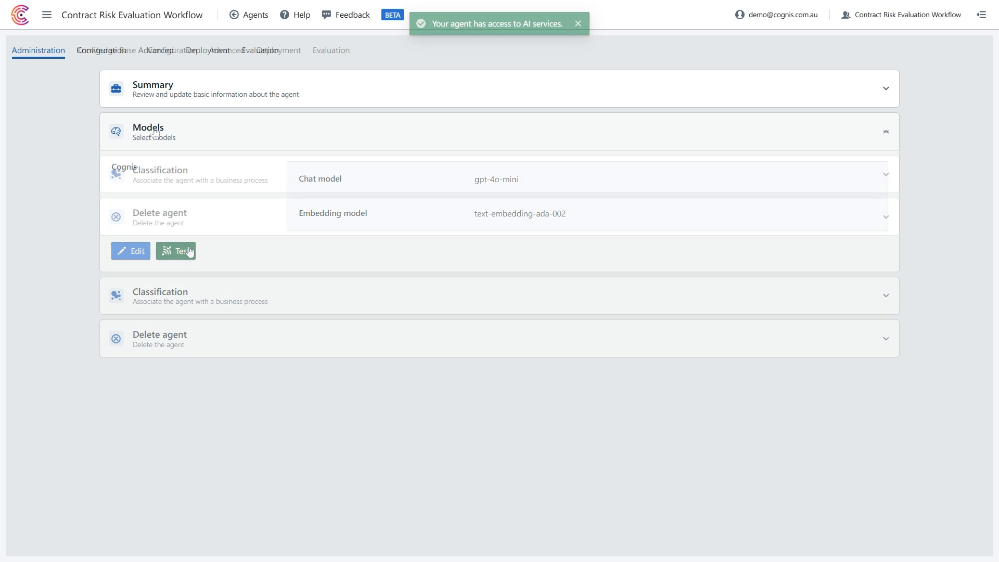
# Step: Add the Evaluate Clauses, Extract Clauses and Write Contract Risk Assessment agents to the workflow agent's team
pyautogui.click(166, 54)
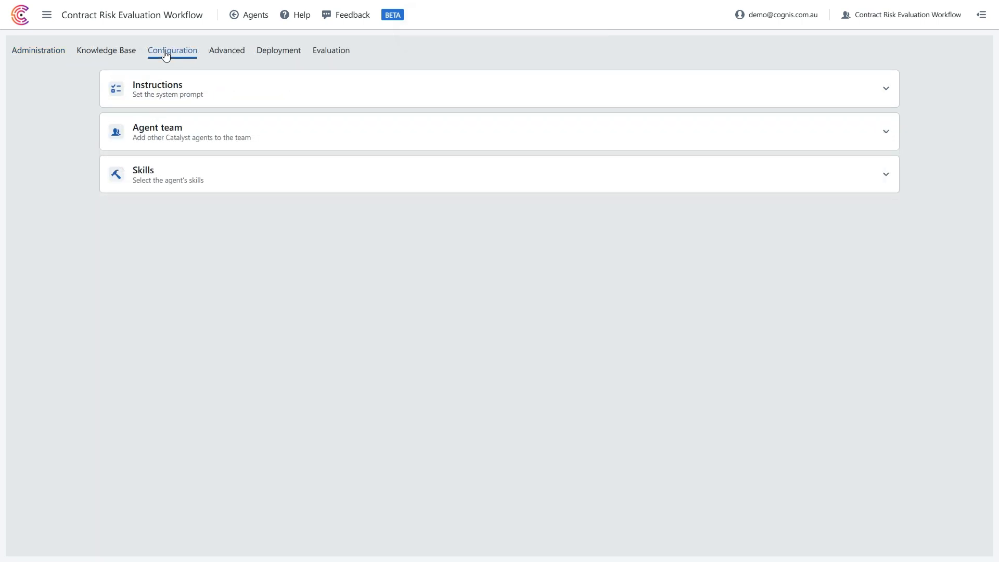
pyautogui.click(159, 128)
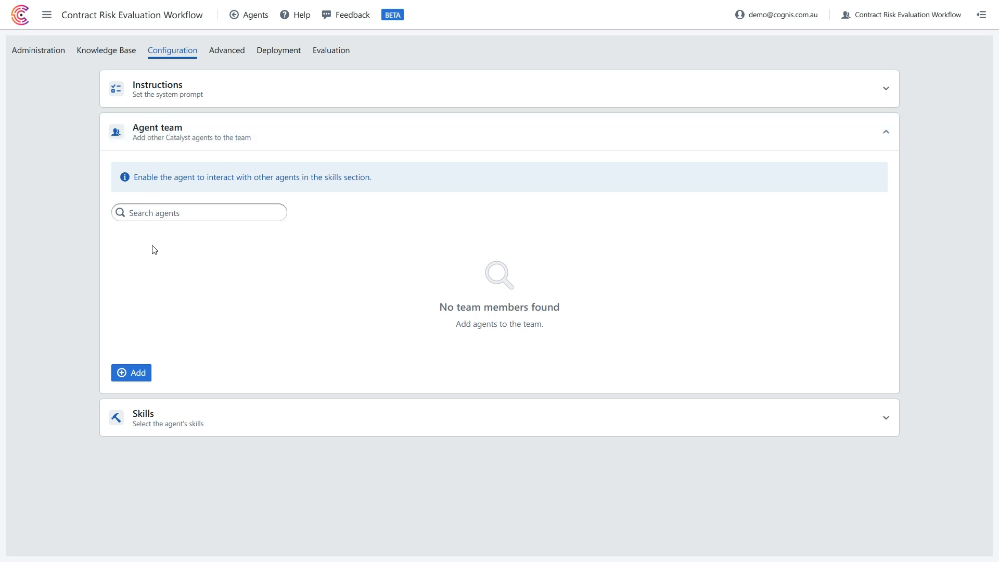
pyautogui.click(132, 378)
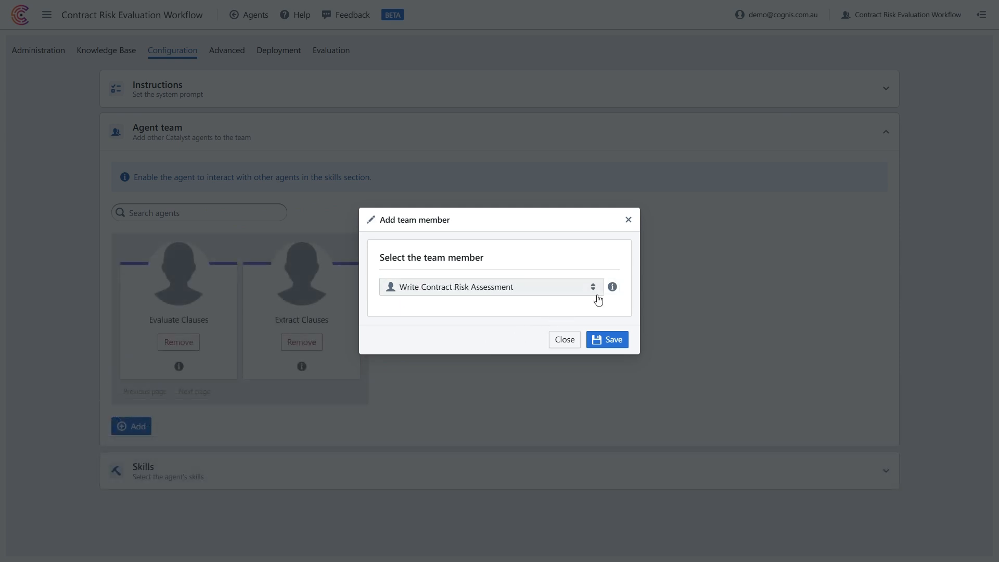
pyautogui.click(612, 288)
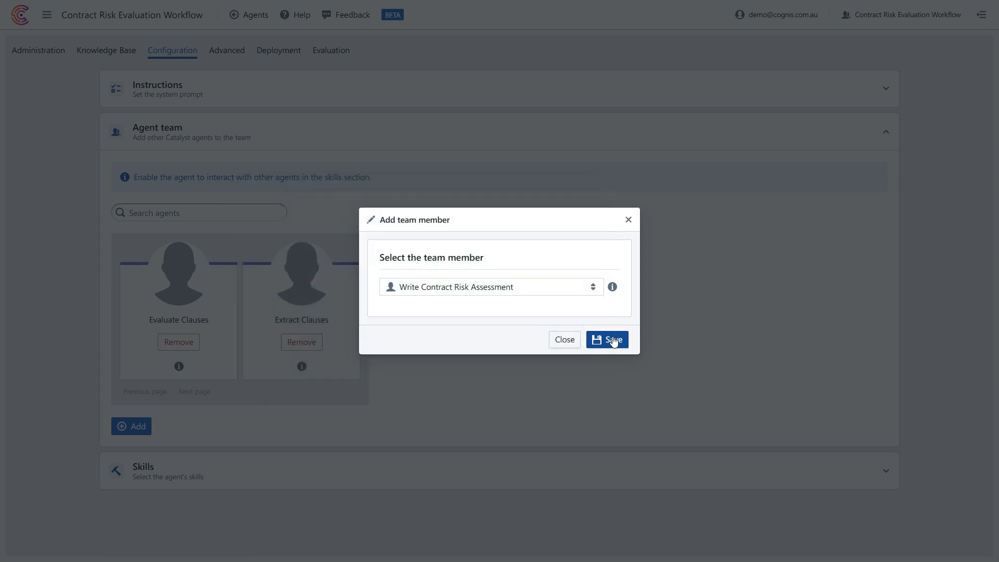
pyautogui.click(613, 339)
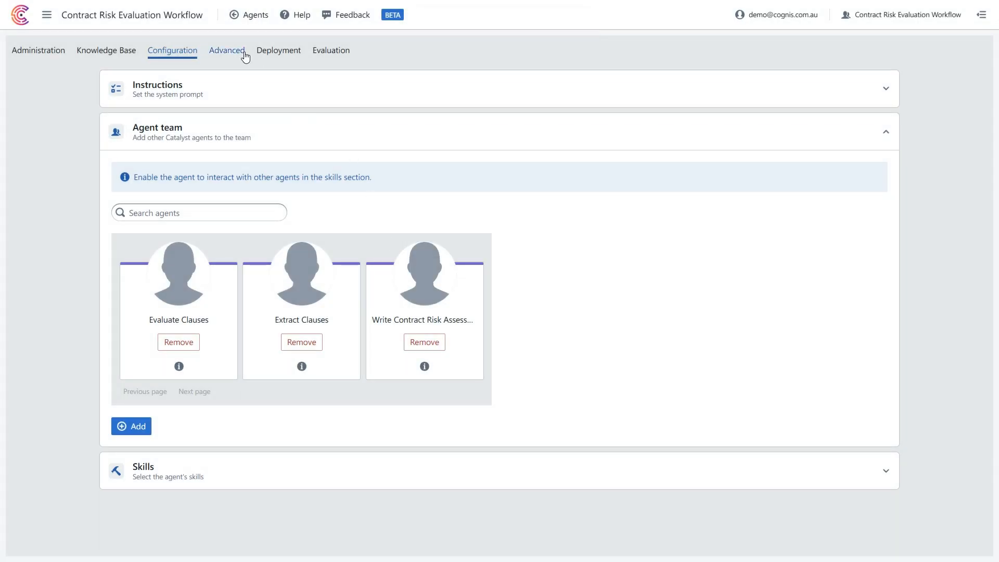
# Step: Change the Contract Risk Evaluation Workflow agent's type to Workflow in its advanced parameters and save
pyautogui.click(244, 52)
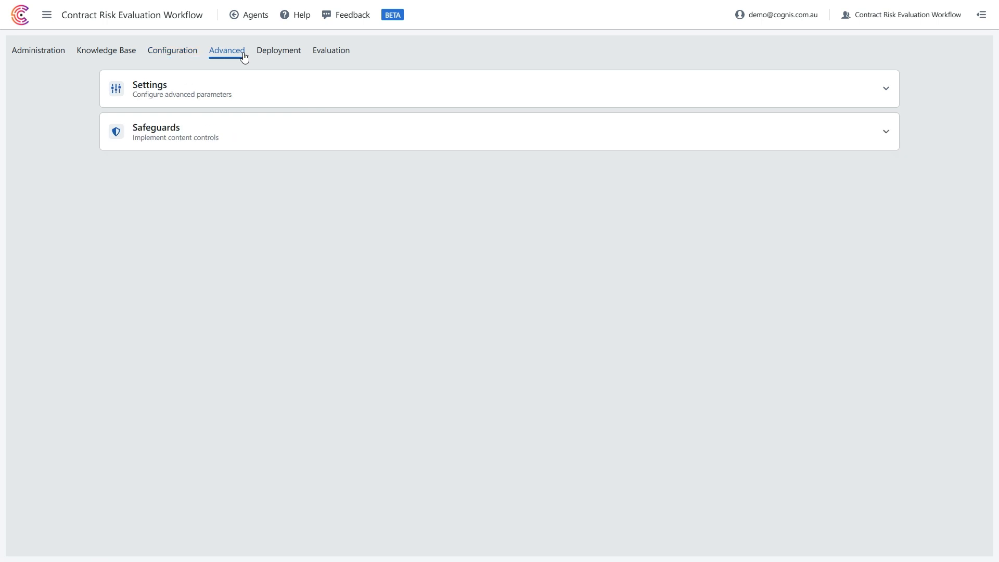
pyautogui.click(240, 88)
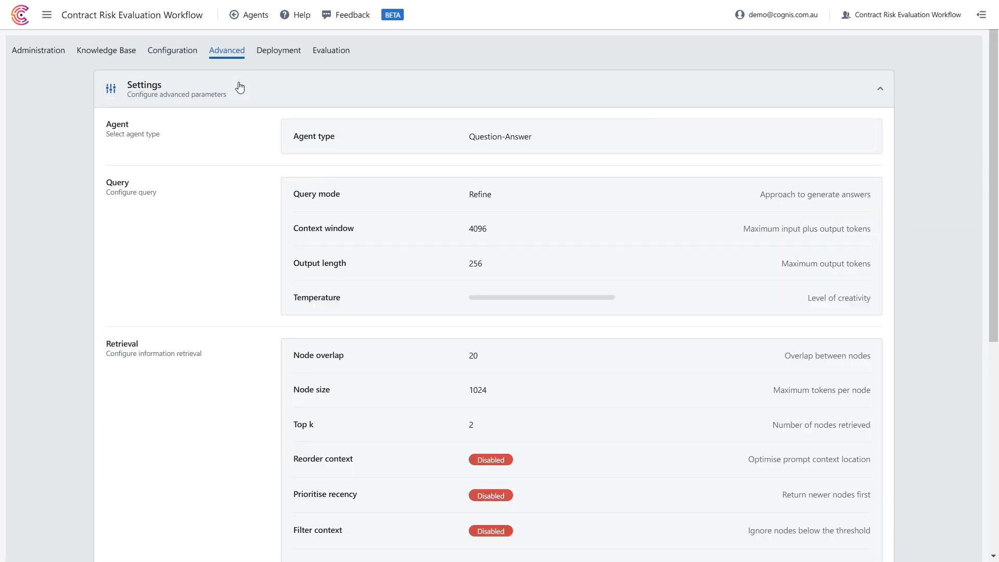
pyautogui.scroll(-5, 237, 93)
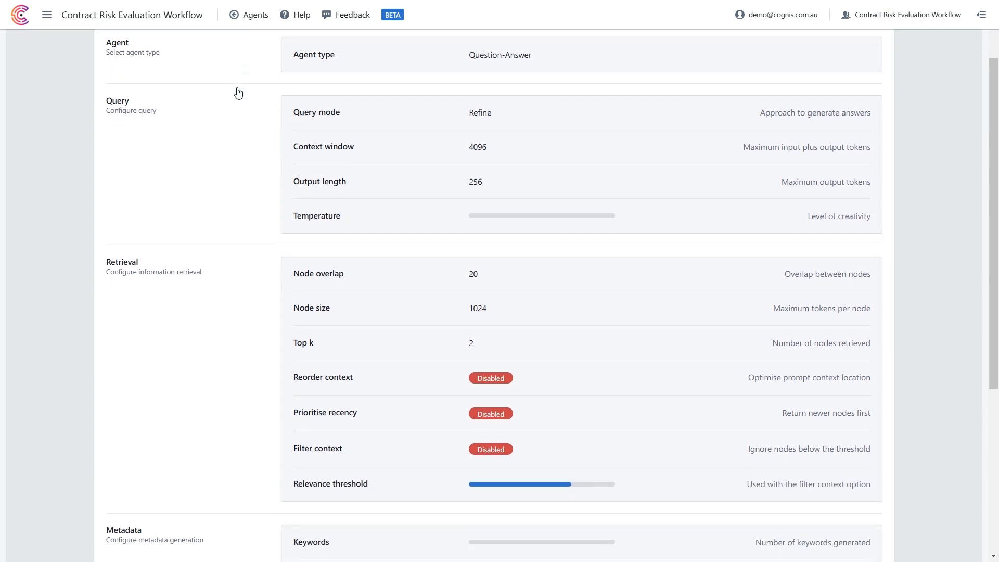
pyautogui.scroll(-2, 235, 99)
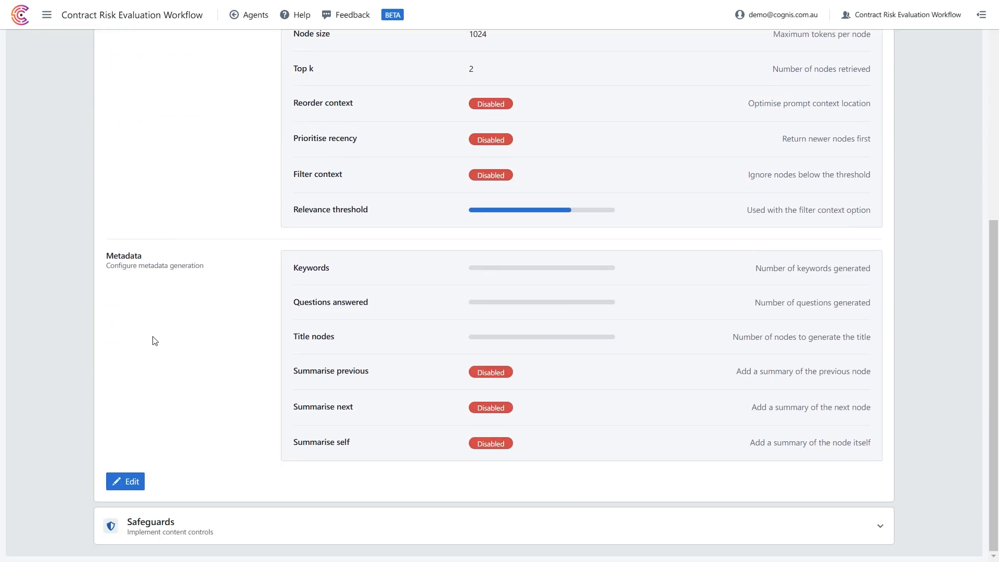
pyautogui.click(136, 479)
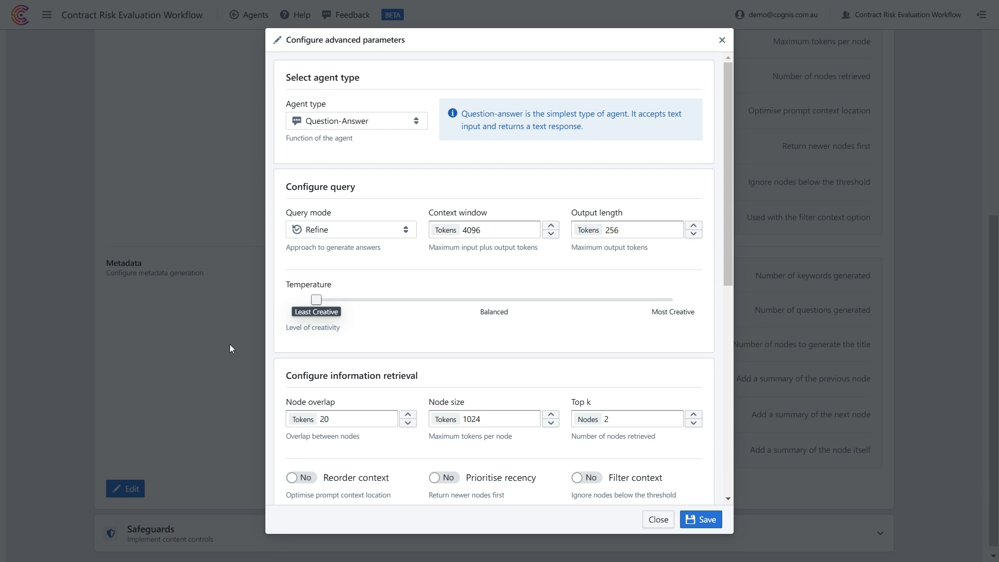
pyautogui.click(341, 125)
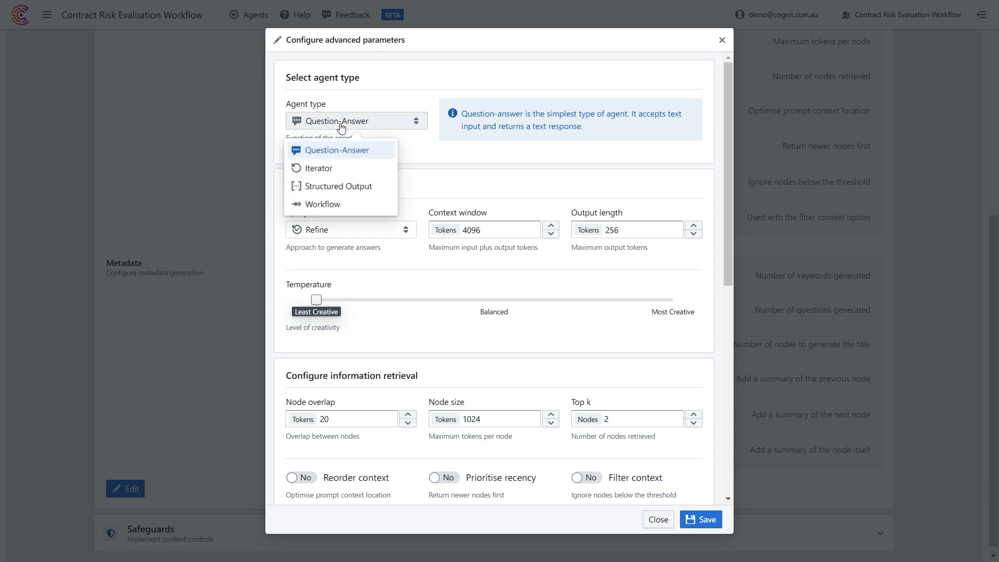
pyautogui.click(335, 204)
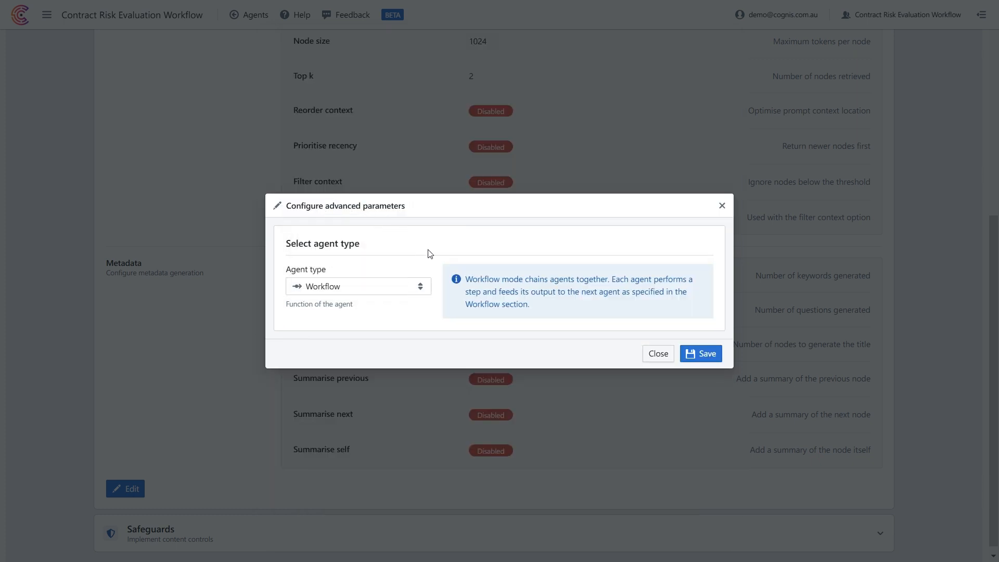
pyautogui.click(707, 354)
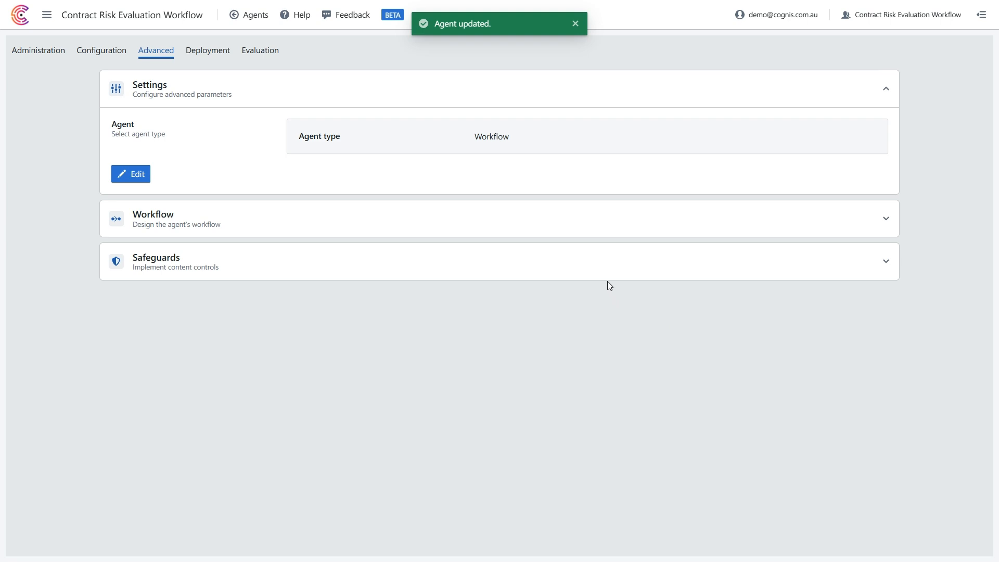
# Step: Open the agent's workflow design canvas and pull a connection out from the INPUT node into the empty space beside it
pyautogui.click(559, 231)
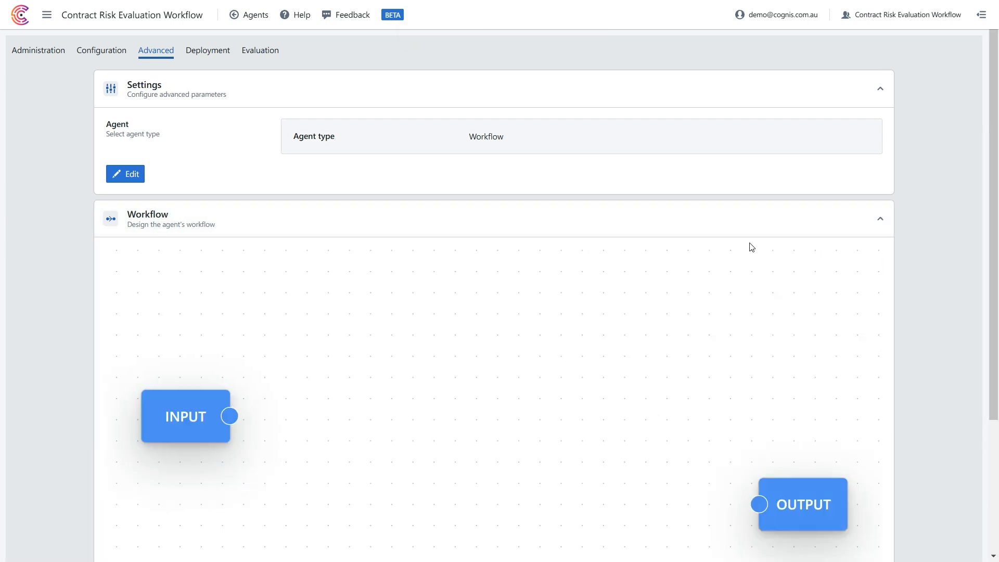
pyautogui.scroll(-3, 915, 244)
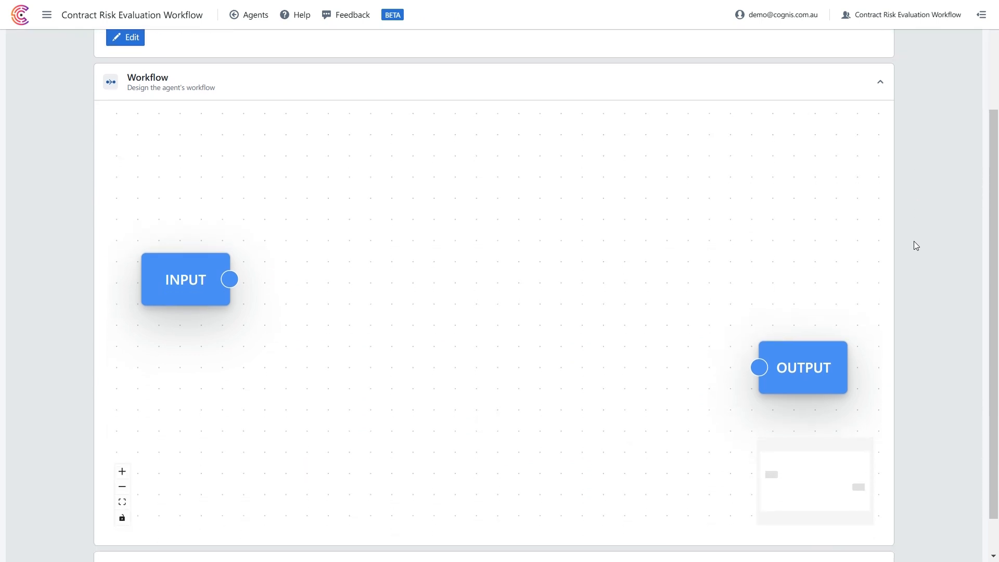
pyautogui.scroll(-1, 916, 245)
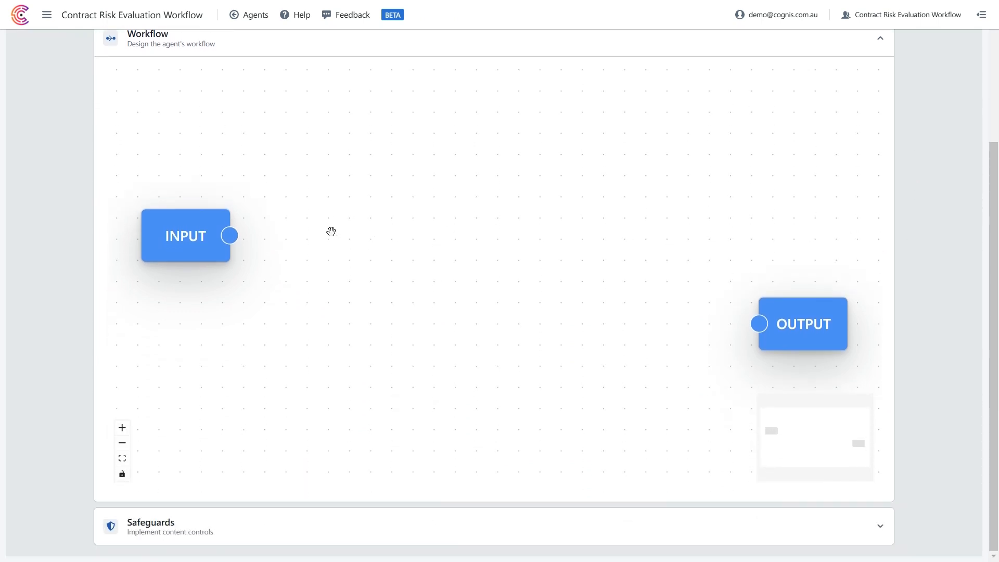
pyautogui.scroll(-3, 331, 231)
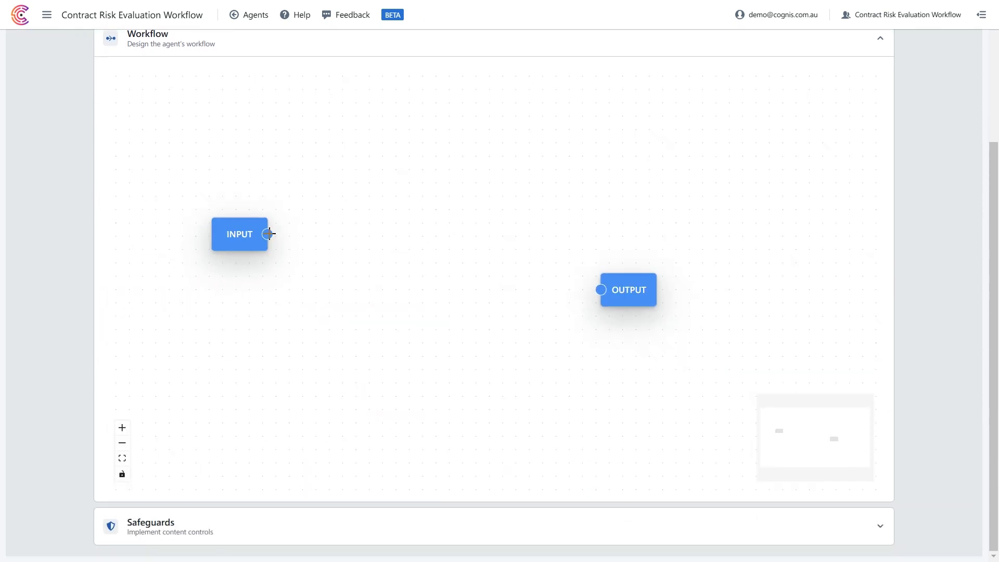
pyautogui.moveTo(268, 234); pyautogui.dragTo(321, 207)
pyautogui.moveTo(321, 207); pyautogui.dragTo(321, 207)
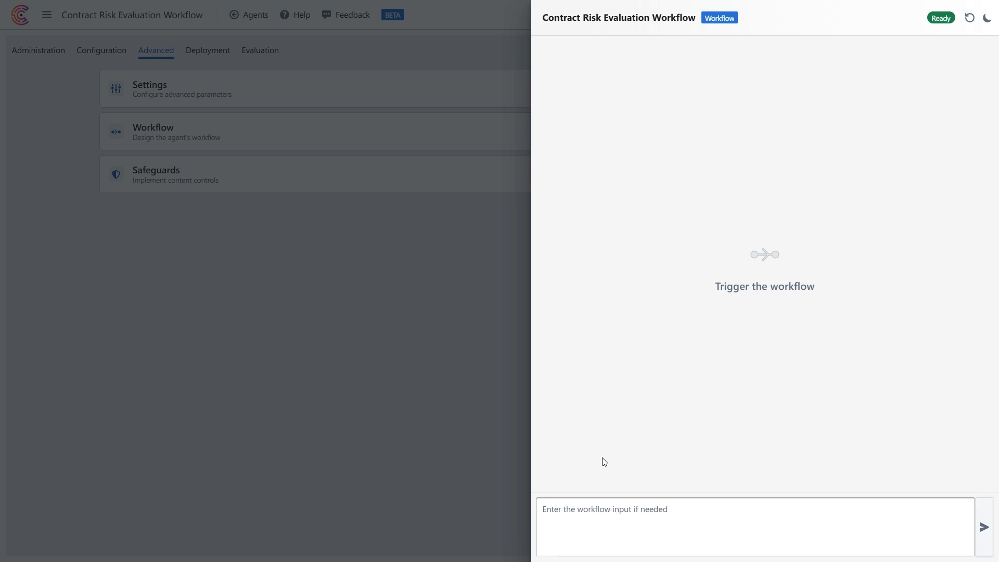
# Step: Run the workflow with the copied Property Management Services Agreement text as input and review the generated risk report
pyautogui.click(582, 508)
pyautogui.hotkey('ctrl', 'v')
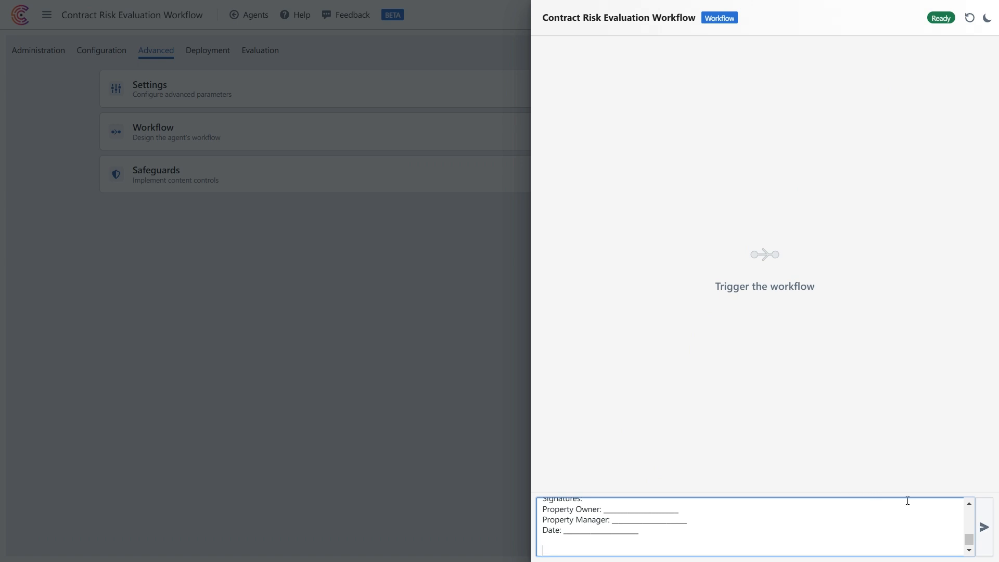
pyautogui.click(984, 527)
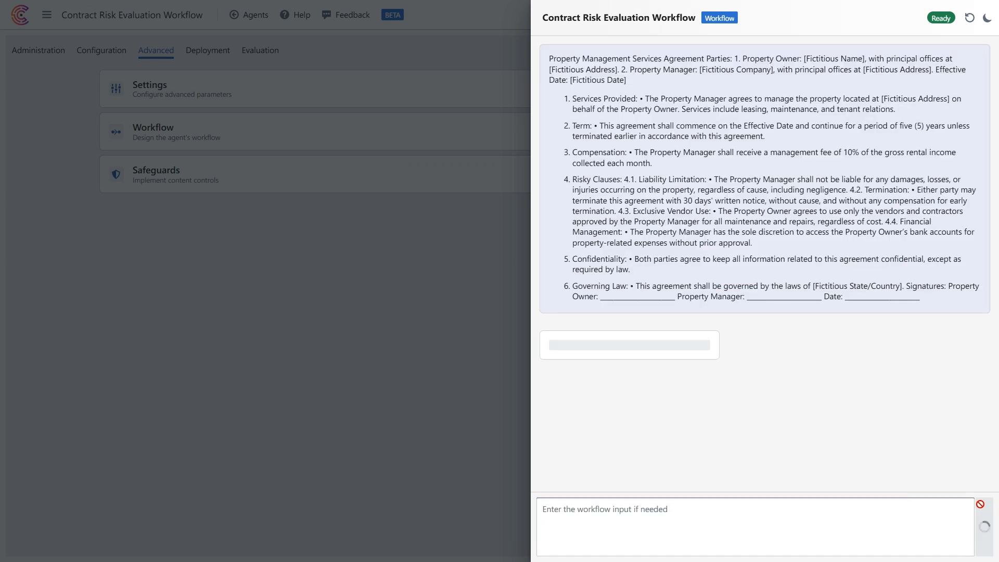
pyautogui.scroll(15, 830, 389)
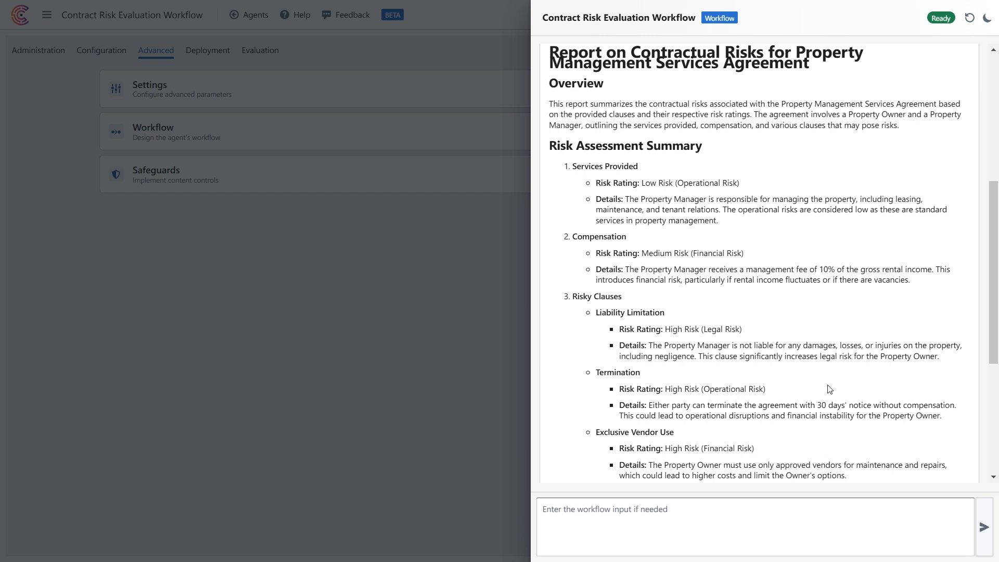
pyautogui.scroll(-2, 830, 389)
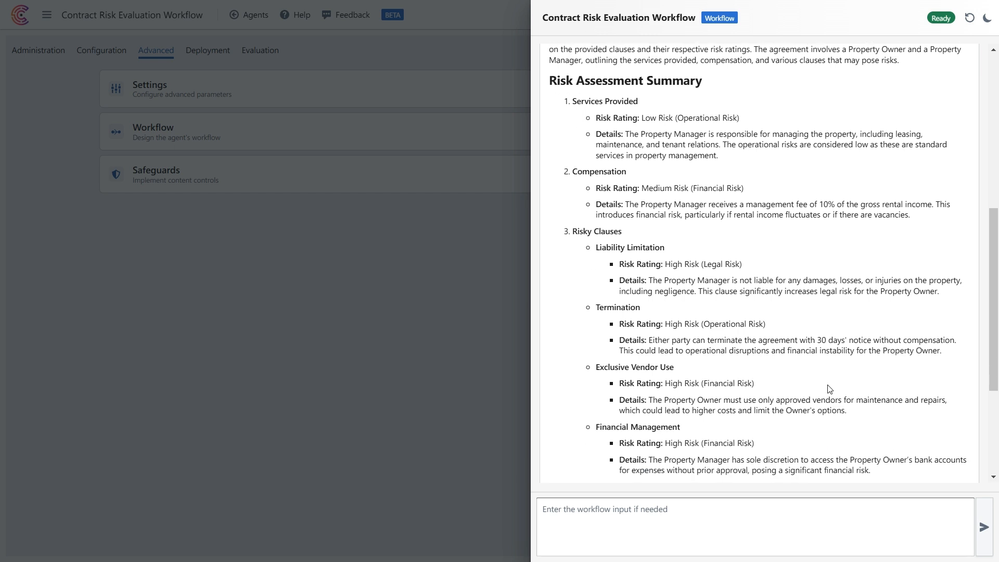